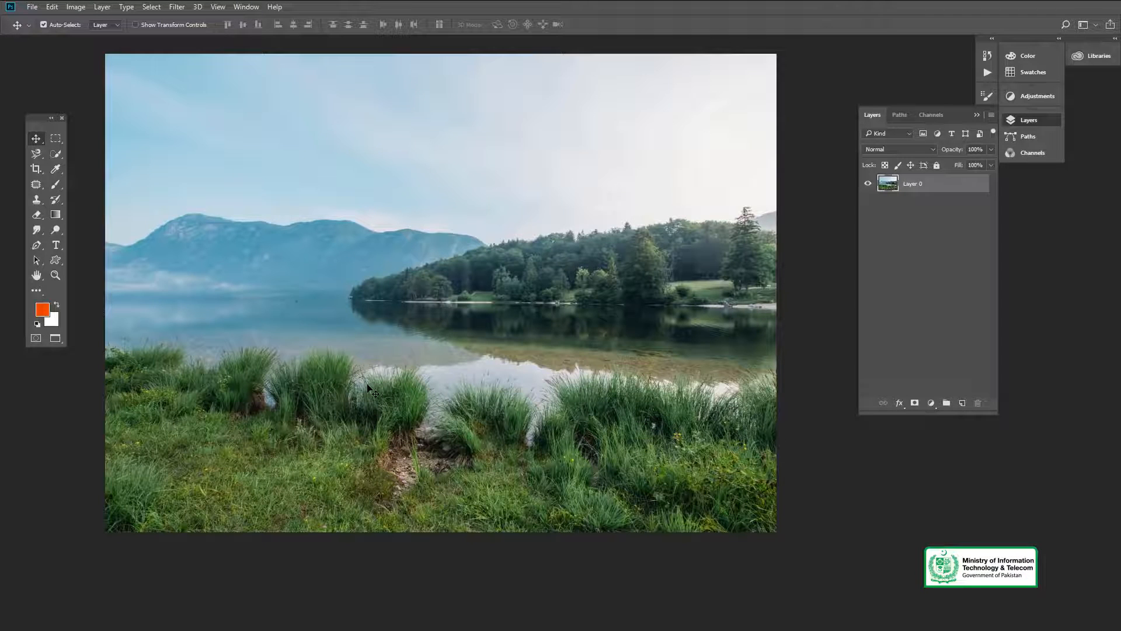
Step: Activate the Clone Stamp tool and add a new empty layer above the landscape photo
{"action": "left_click_drag", "start_coordinate": [375, 246], "coordinate": [401, 286]}
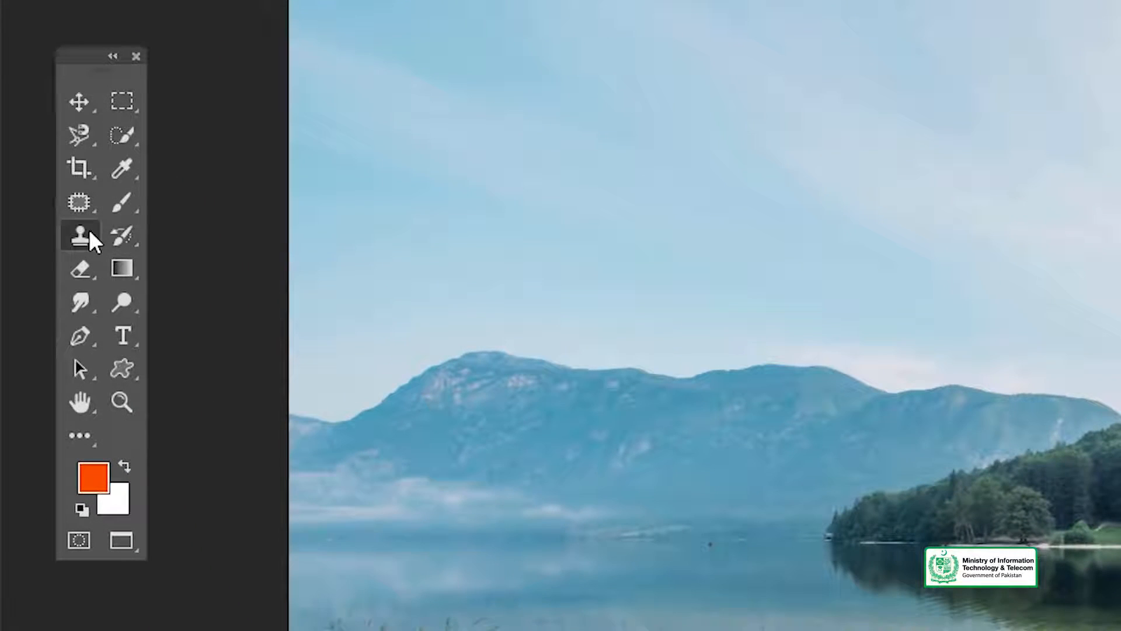
{"action": "right_click", "coordinate": [52, 204]}
{"action": "left_click", "coordinate": [215, 233]}
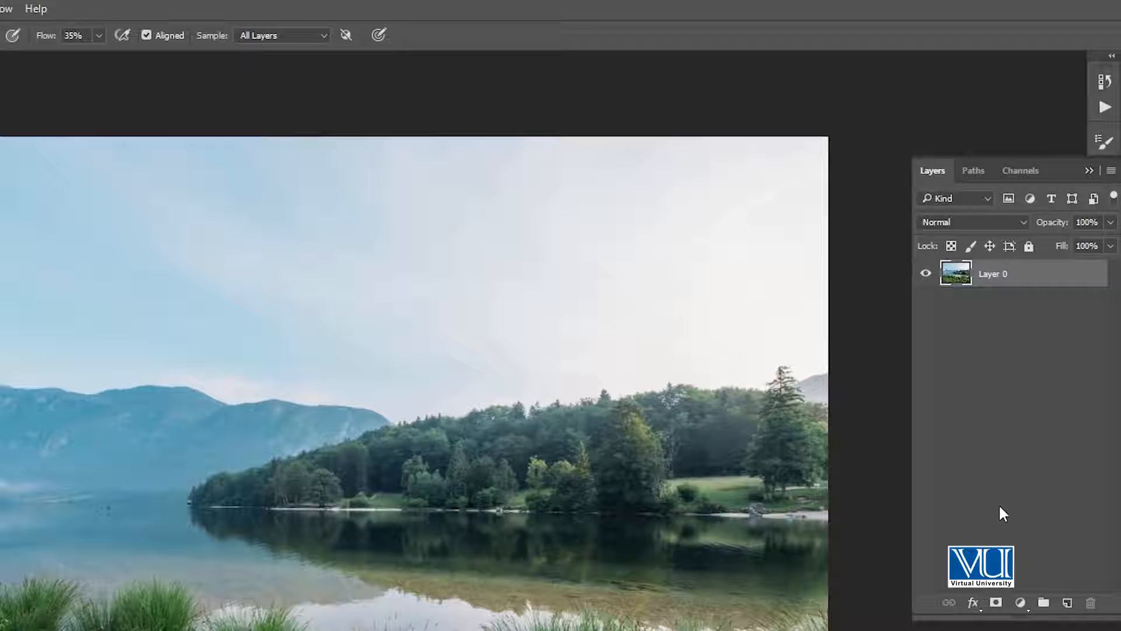
{"action": "left_click", "coordinate": [1068, 605]}
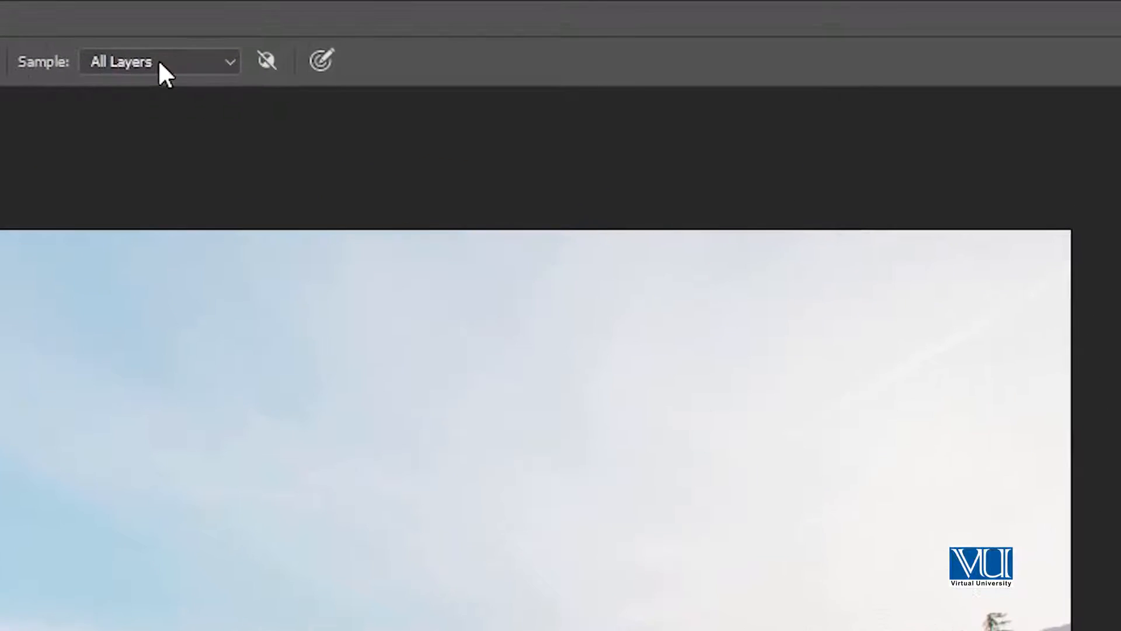
Step: Set the Clone Stamp to sample from All Layers
{"action": "left_click", "coordinate": [281, 35]}
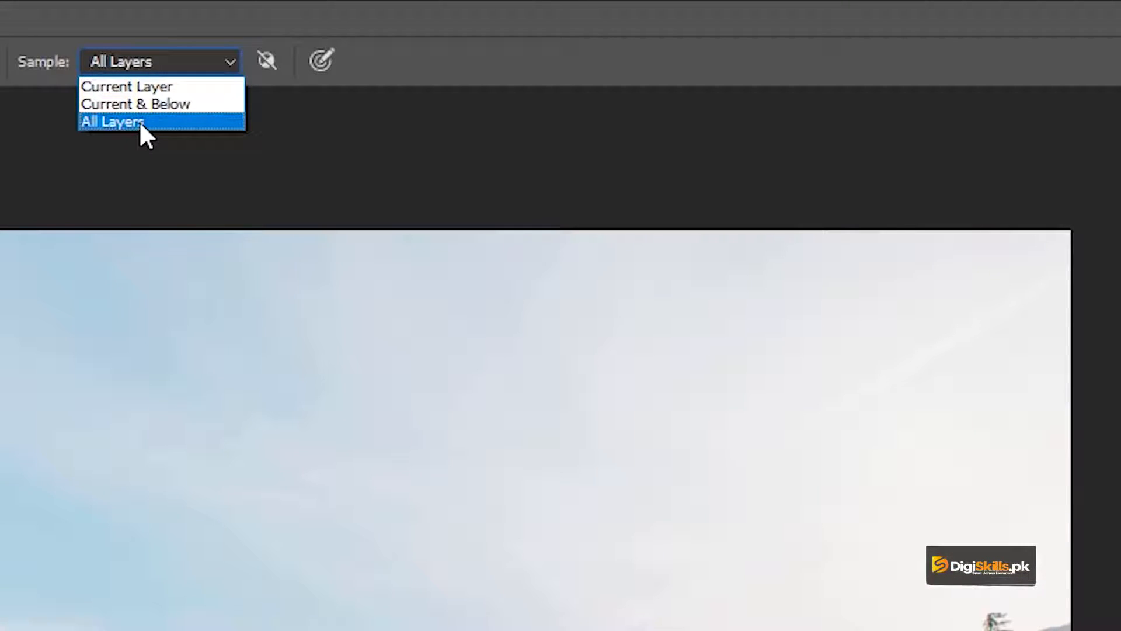
{"action": "left_click", "coordinate": [142, 58]}
{"action": "left_click", "coordinate": [143, 56]}
{"action": "left_click", "coordinate": [143, 58]}
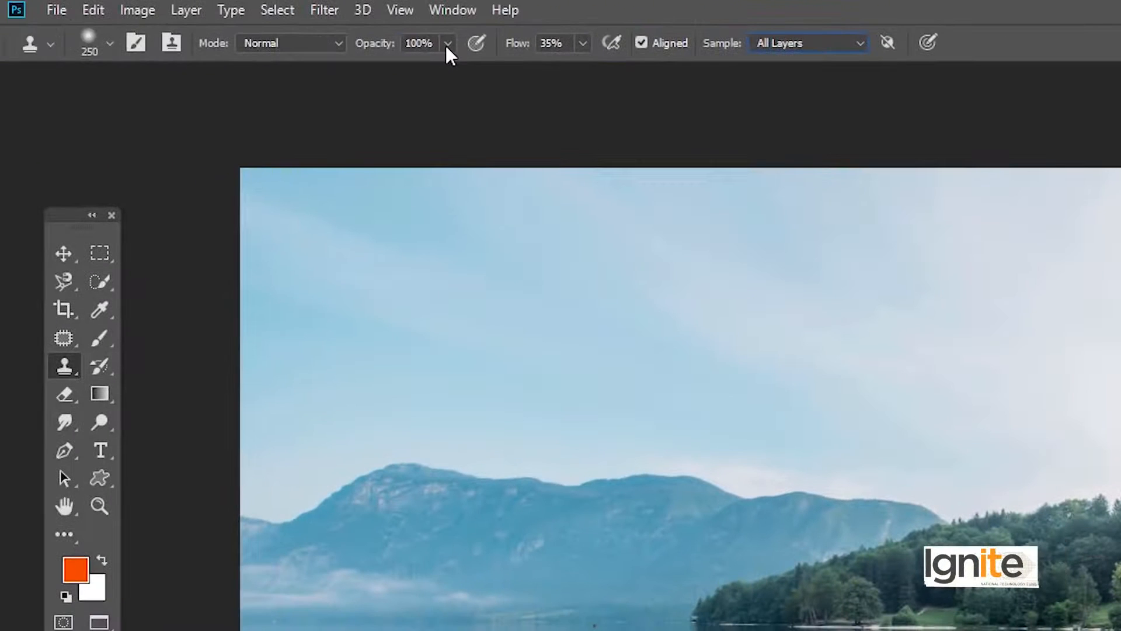
Step: Set the Clone Stamp's opacity to 100% and its flow to 36%
{"action": "left_click", "coordinate": [446, 44]}
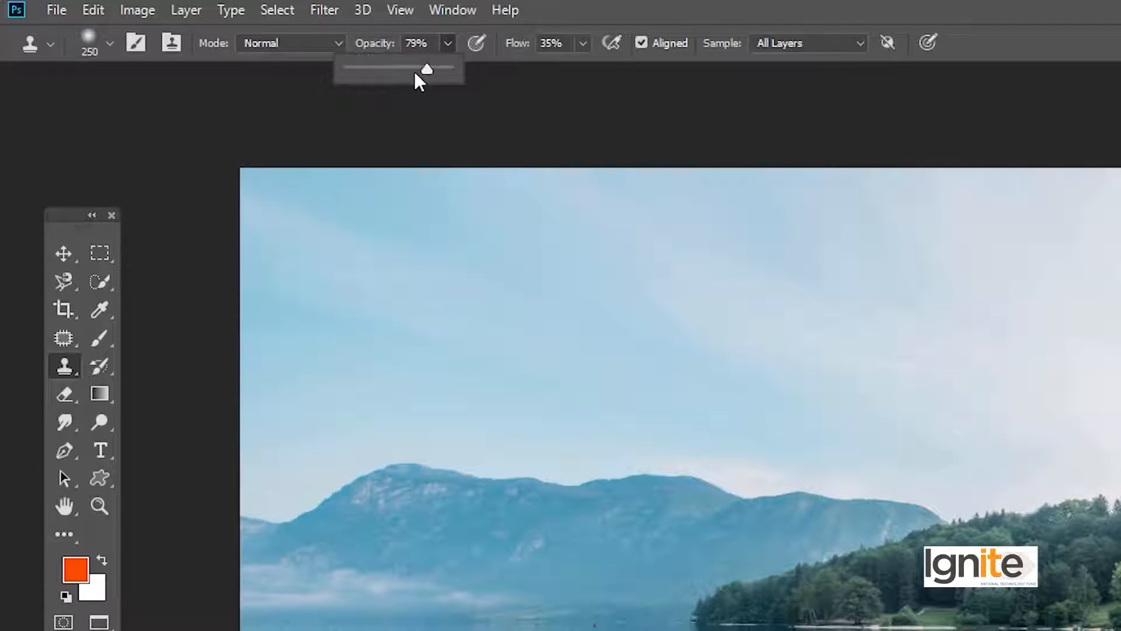
{"action": "left_click", "coordinate": [450, 44]}
{"action": "left_click", "coordinate": [582, 44]}
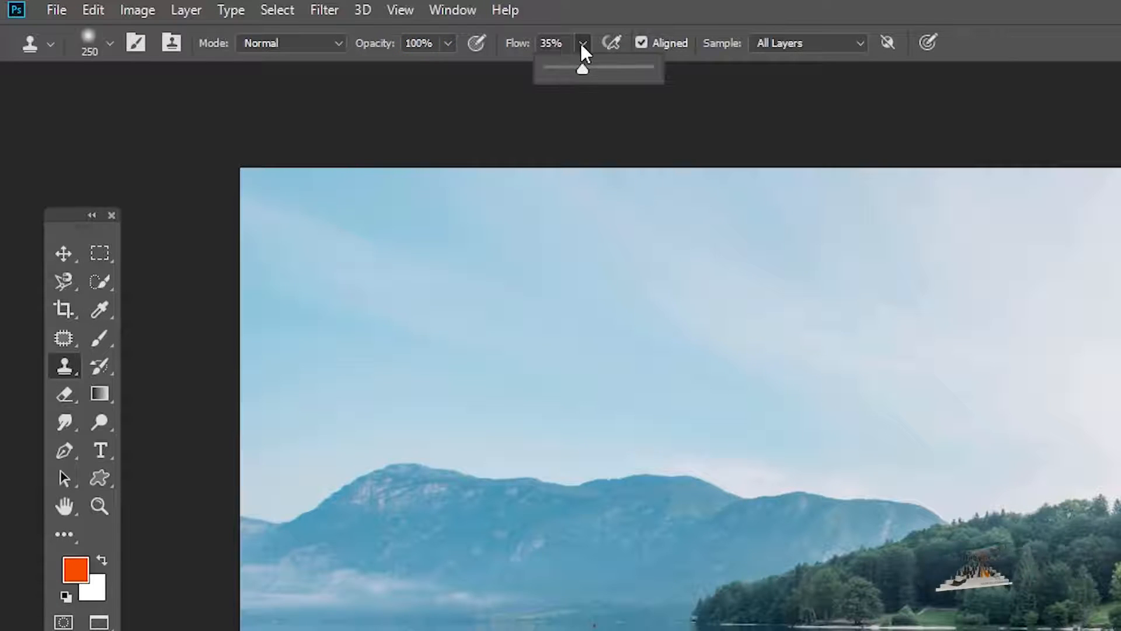
{"action": "mouse_move", "coordinate": [582, 68]}
{"action": "left_mouse_down"}
{"action": "mouse_move", "coordinate": [596, 69]}
{"action": "mouse_move", "coordinate": [586, 68]}
{"action": "left_mouse_up"}
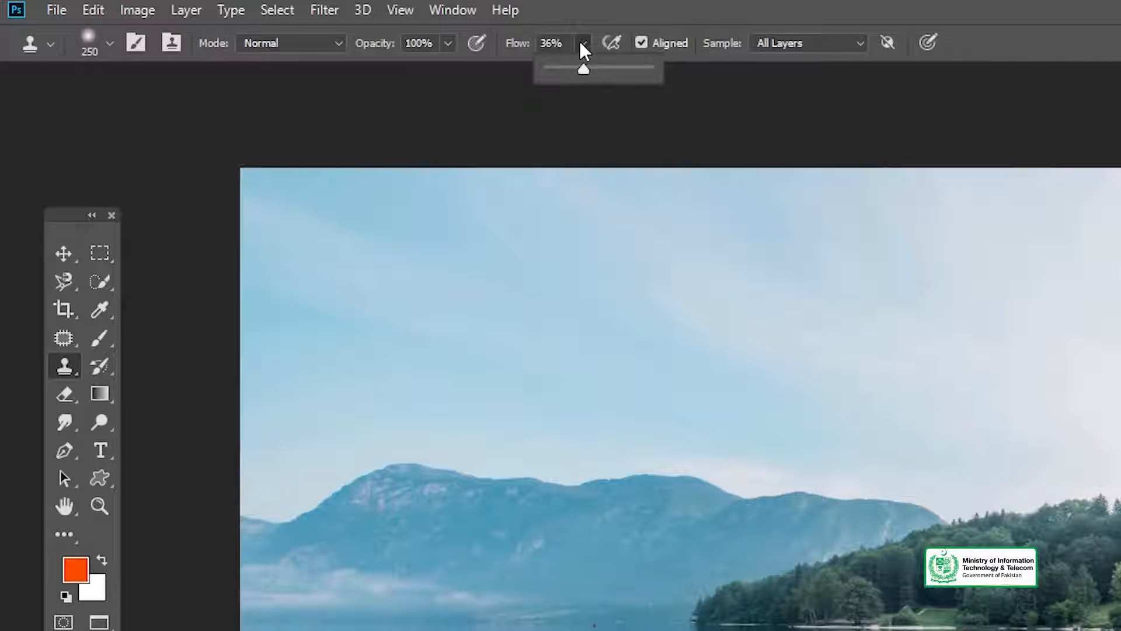
{"action": "left_click", "coordinate": [578, 43]}
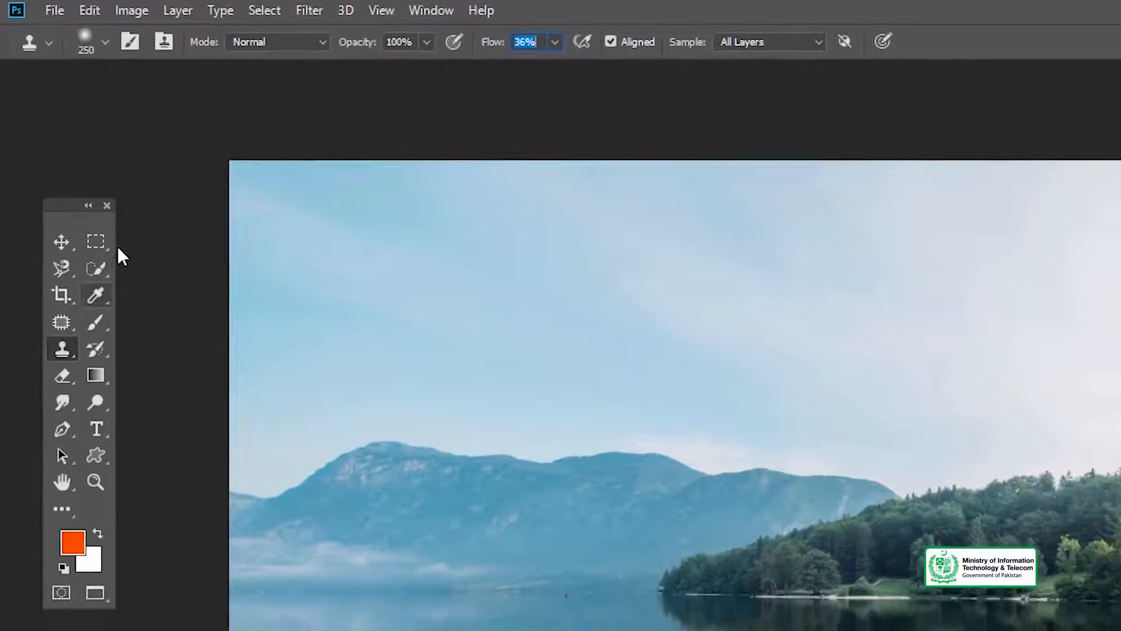
Step: Set the Clone Stamp brush to a size of 187 px with 0% hardness
{"action": "left_click", "coordinate": [100, 44]}
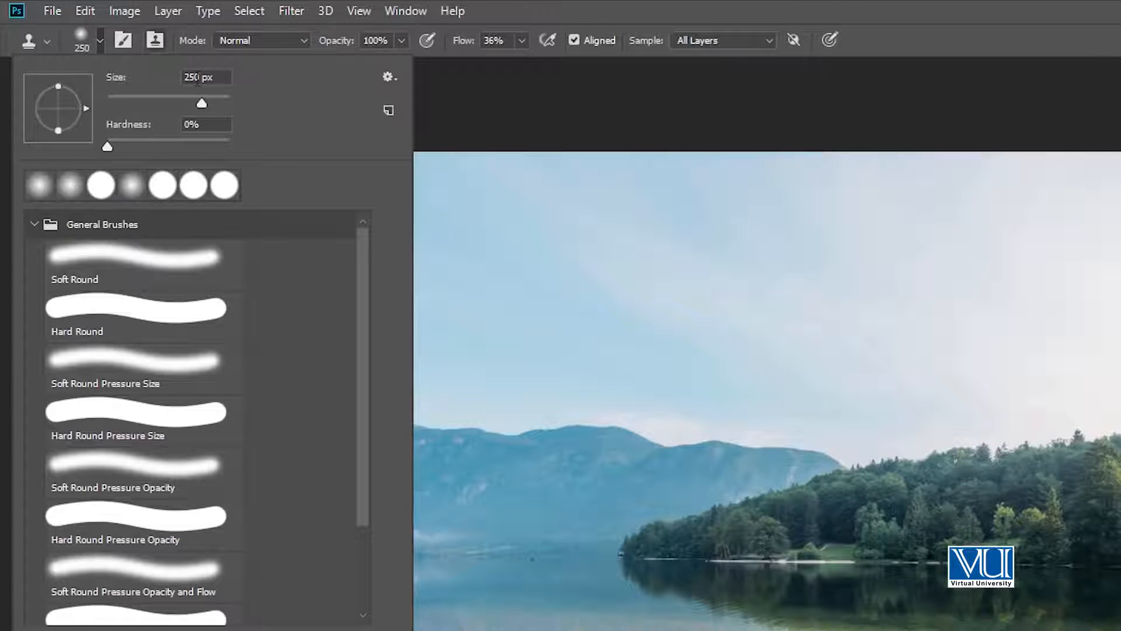
{"action": "left_click_drag", "start_coordinate": [160, 104], "coordinate": [194, 103]}
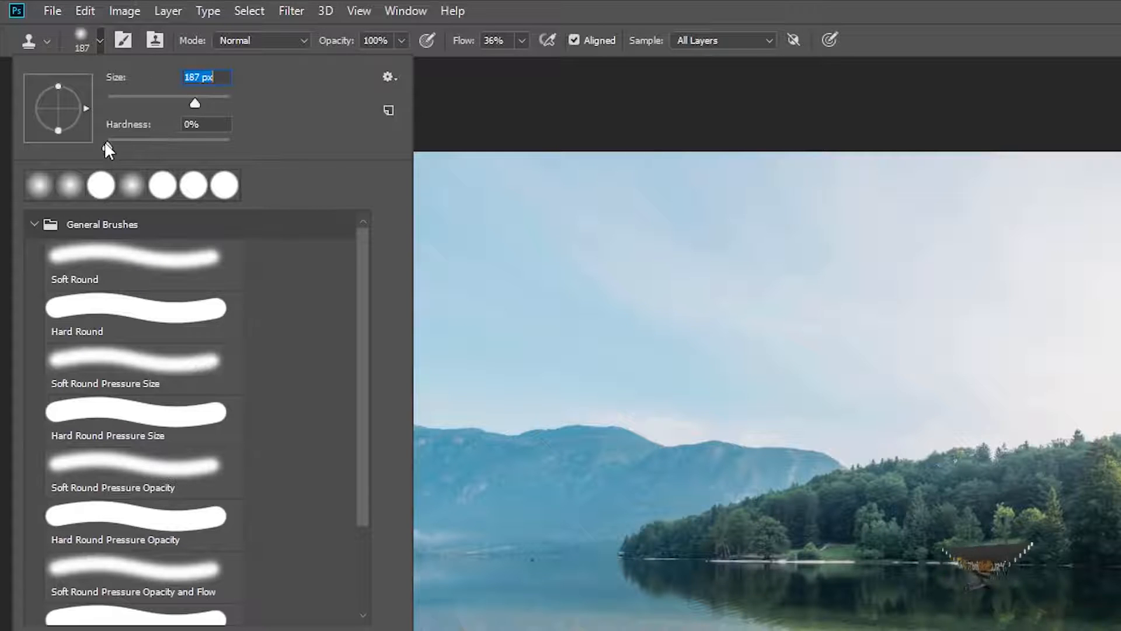
{"action": "mouse_move", "coordinate": [107, 144]}
{"action": "left_mouse_down"}
{"action": "mouse_move", "coordinate": [140, 145]}
{"action": "mouse_move", "coordinate": [107, 146]}
{"action": "left_mouse_up"}
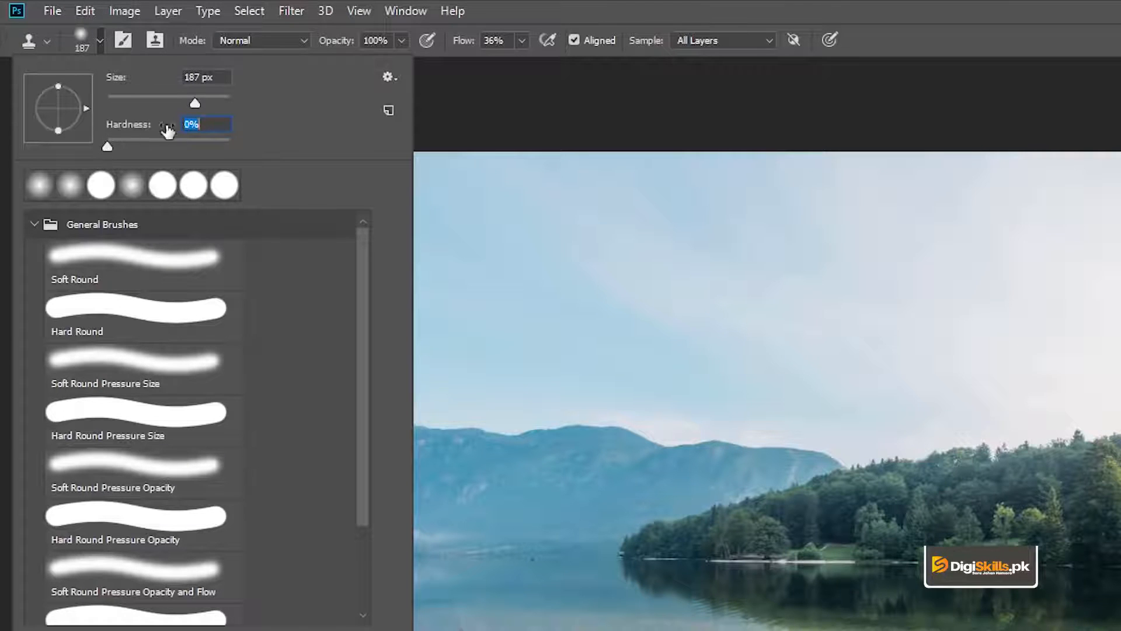
{"action": "left_click", "coordinate": [433, 95]}
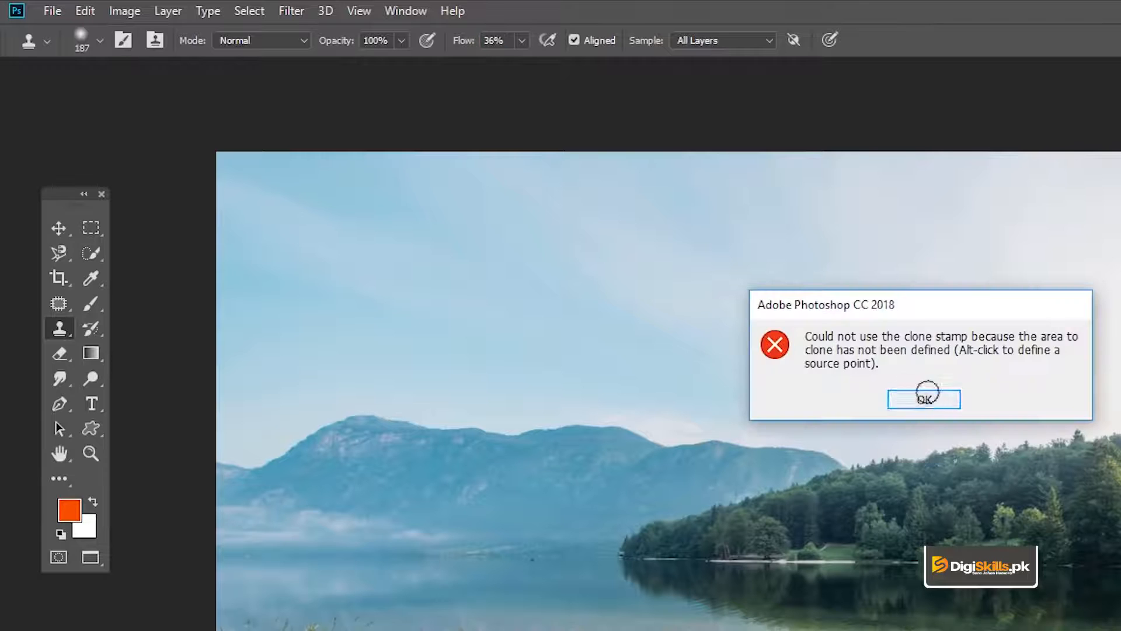
{"action": "left_click", "coordinate": [923, 394]}
Step: Enlarge the Clone Stamp brush to 800 px for working on the foreground grass along the shore
{"action": "key", "text": "z"}
{"action": "left_click", "coordinate": [776, 489]}
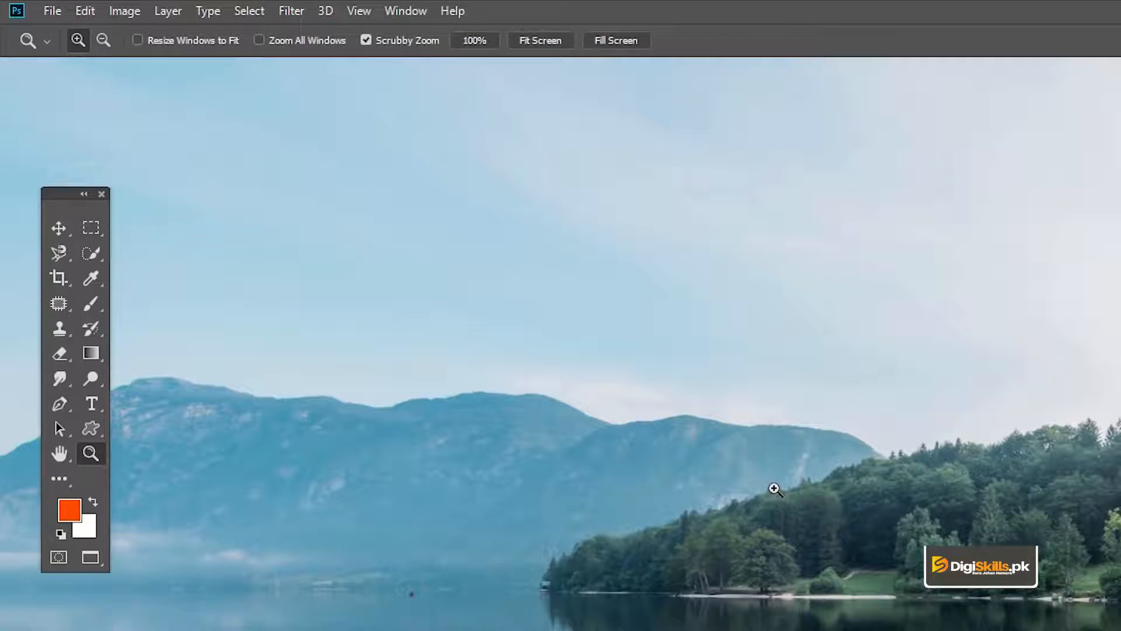
{"action": "key", "text": "v"}
{"action": "left_click_drag", "start_coordinate": [726, 420], "coordinate": [707, 381]}
{"action": "key", "text": "s"}
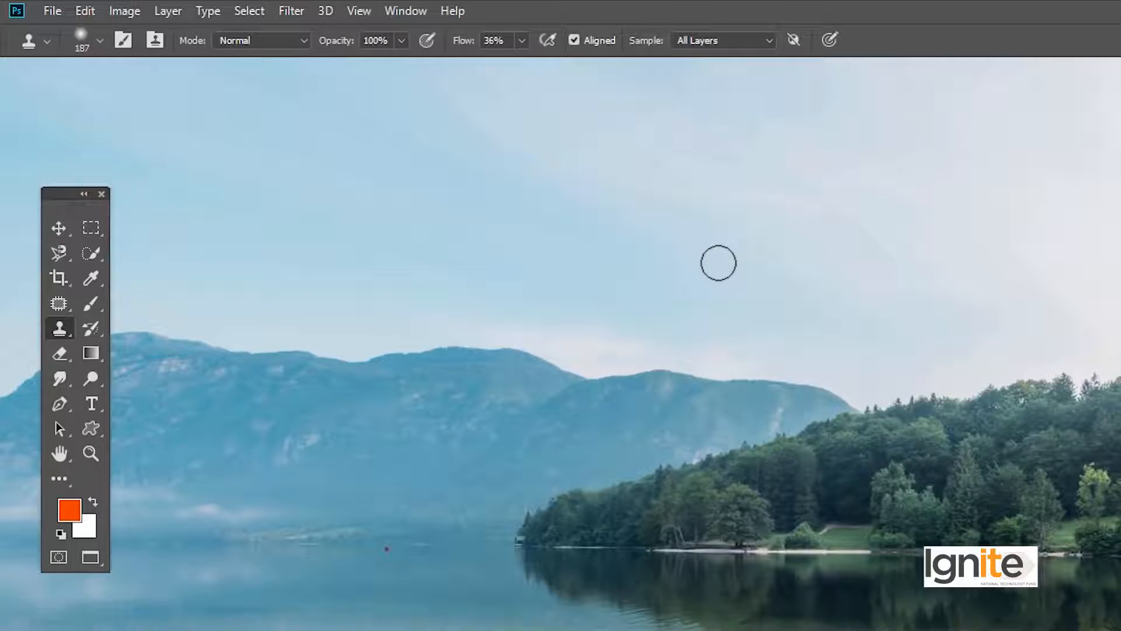
{"action": "left_click_drag", "start_coordinate": [700, 358], "coordinate": [668, 277]}
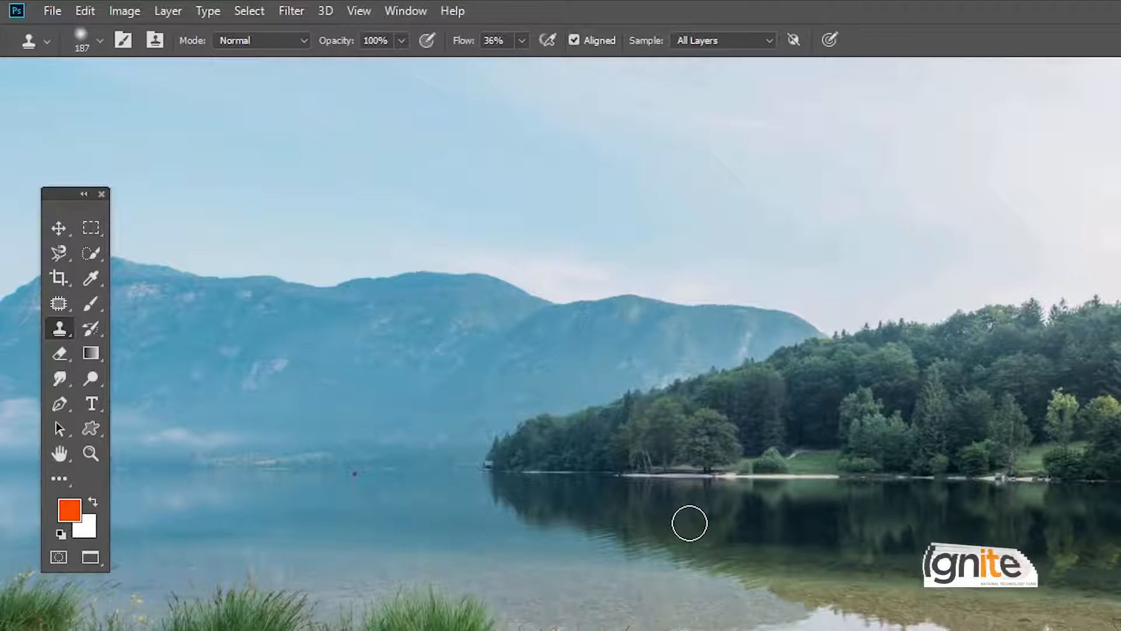
{"action": "left_click_drag", "start_coordinate": [736, 630], "coordinate": [756, 619]}
{"action": "key", "text": "bracketright"}
{"action": "key", "text": "bracketright"}
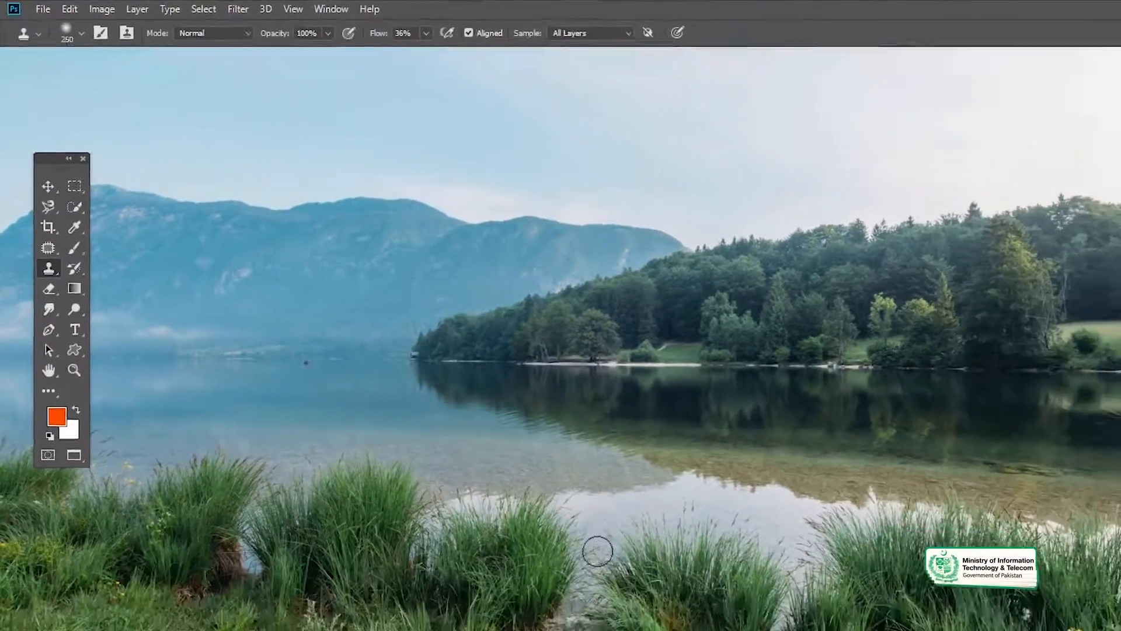
{"action": "key", "text": "bracketright"}
{"action": "key", "text": "bracketright"}
{"action": "key", "text": "bracketright"}
{"action": "key", "text": "bracketright"}
{"action": "key", "text": "bracketright"}
{"action": "key", "text": "bracketright"}
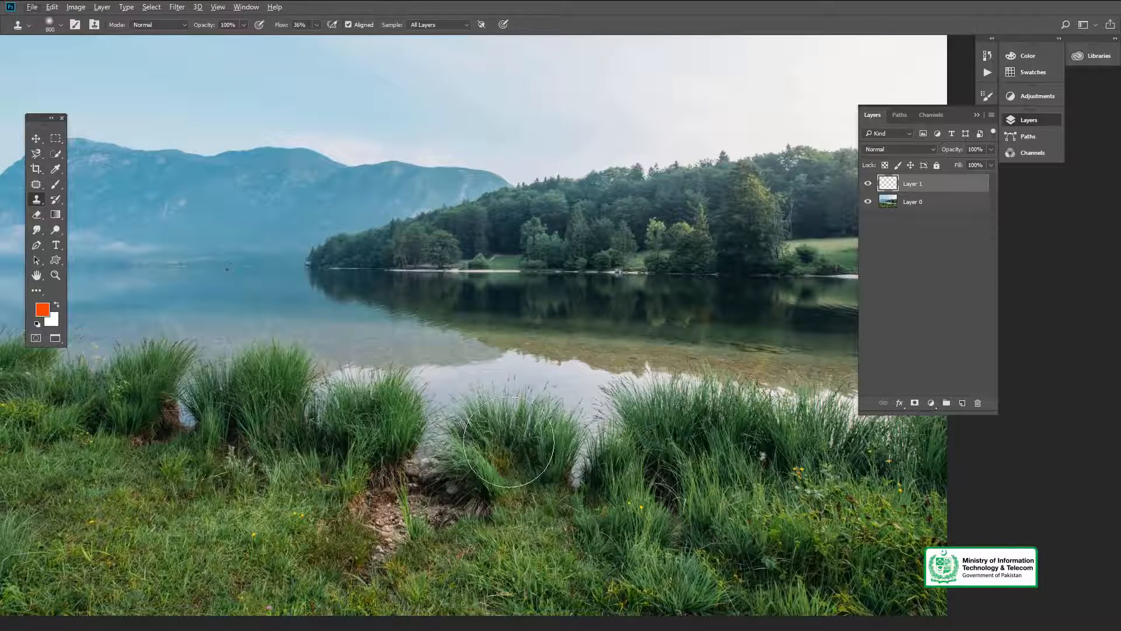
{"action": "left_click_drag", "start_coordinate": [510, 450], "coordinate": [507, 414]}
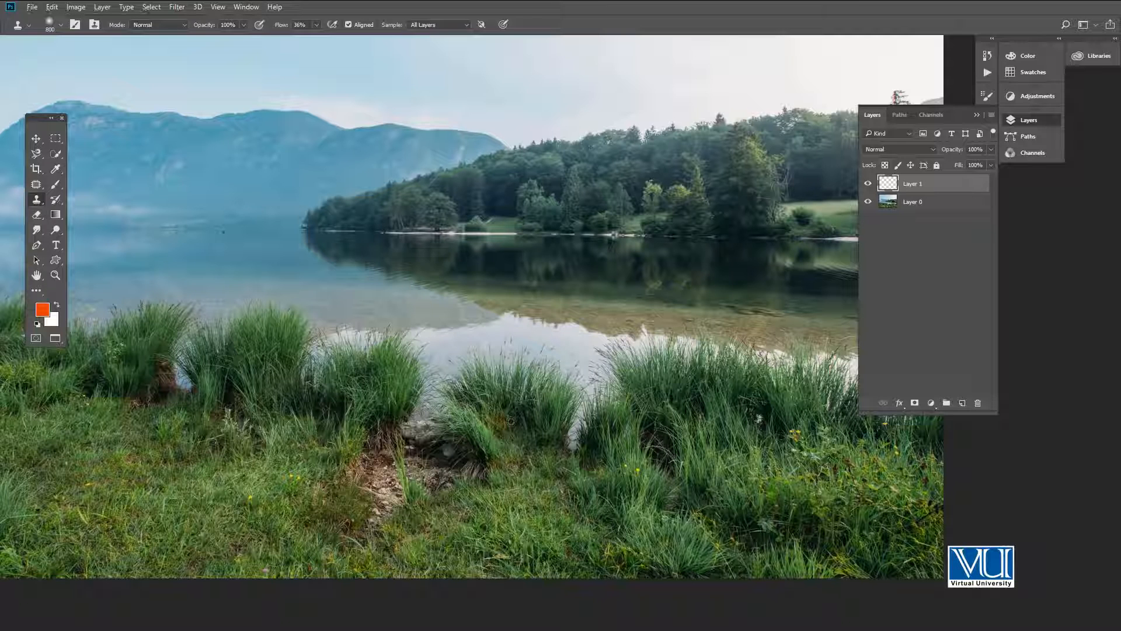
Step: Sample the grass tuft at the water's edge as clone source and enlarge the brush to 1900 px
{"action": "mouse_move", "coordinate": [455, 300]}
{"action": "left_mouse_down"}
{"action": "mouse_move", "coordinate": [488, 320]}
{"action": "mouse_move", "coordinate": [488, 338]}
{"action": "mouse_move", "coordinate": [426, 333]}
{"action": "mouse_move", "coordinate": [462, 311]}
{"action": "left_mouse_up"}
{"action": "key", "text": "bracketright"}
{"action": "key", "text": "bracketright"}
{"action": "key", "text": "bracketright"}
{"action": "key", "text": "bracketright"}
{"action": "key", "text": "bracketright"}
{"action": "key", "text": "bracketright"}
{"action": "key", "text": "bracketright"}
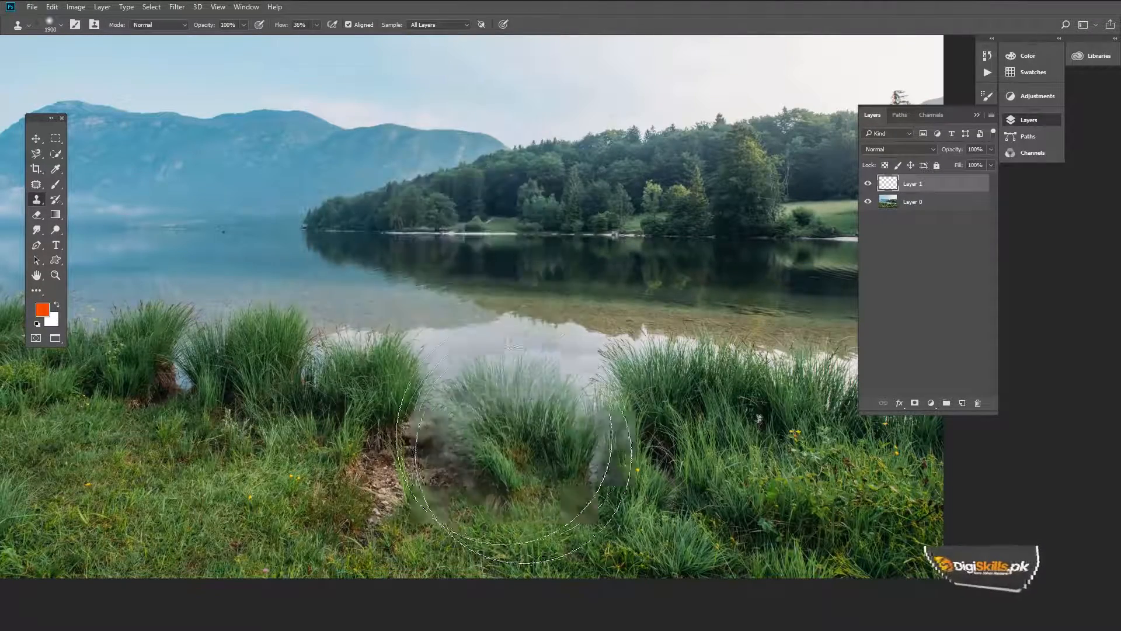
Step: Reduce the Clone Stamp brush to 600 px over the grass tuft
{"action": "key", "text": "bracketleft"}
{"action": "key", "text": "bracketleft"}
{"action": "key", "text": "bracketleft"}
{"action": "key", "text": "bracketleft"}
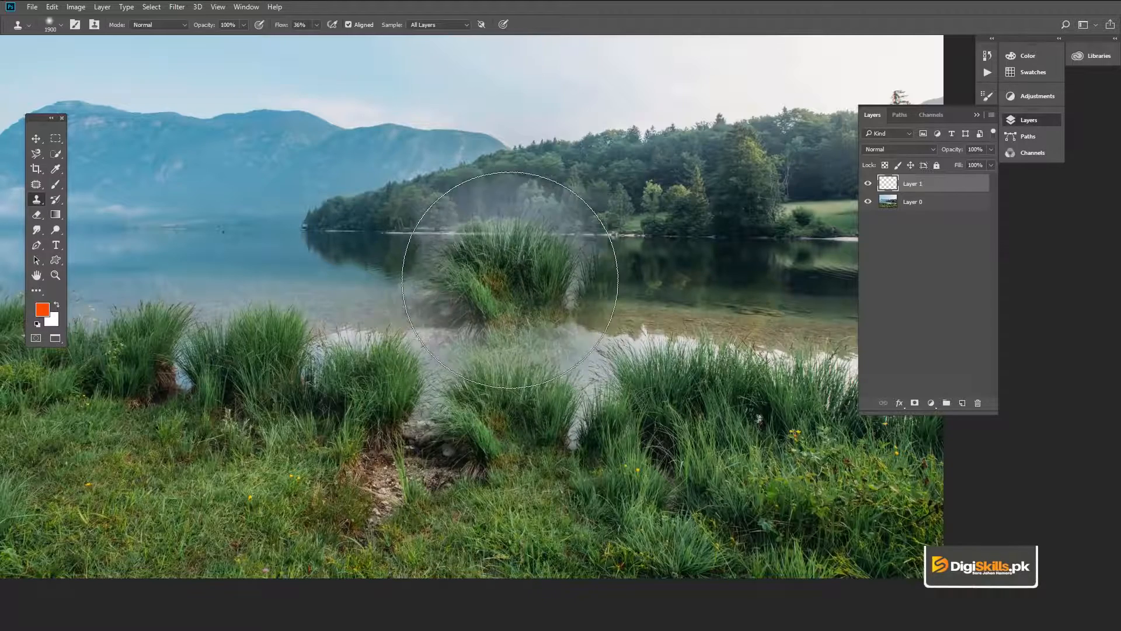
{"action": "key", "text": "bracketleft"}
{"action": "key", "text": "bracketleft"}
{"action": "key", "text": "bracketleft"}
{"action": "key", "text": "bracketleft"}
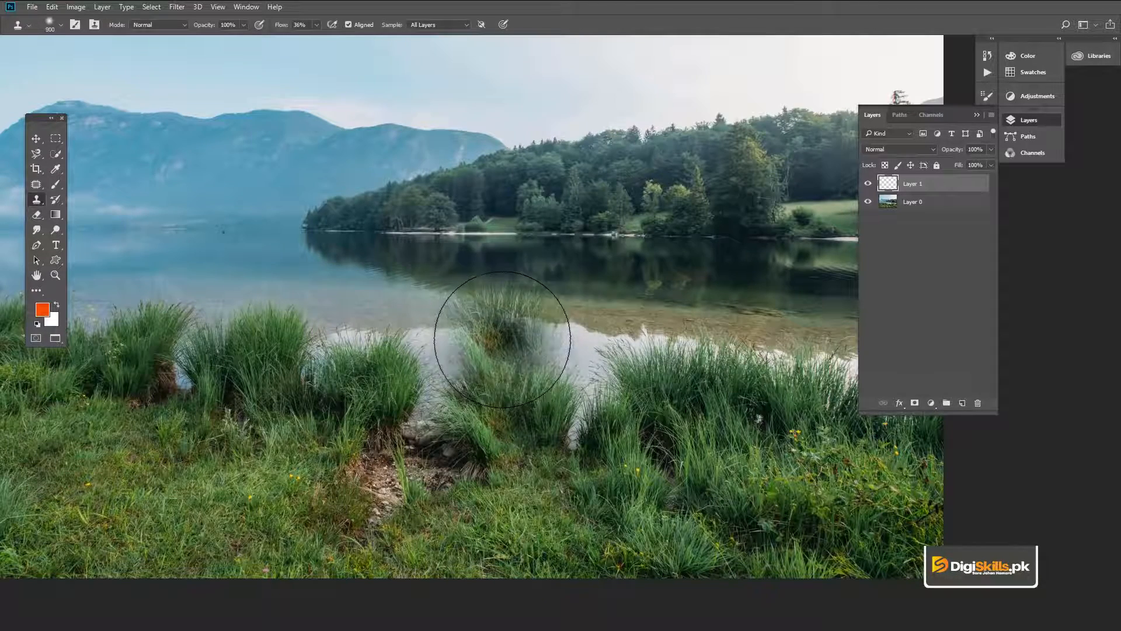
{"action": "key", "text": "bracketleft"}
{"action": "key", "text": "bracketleft"}
{"action": "key", "text": "bracketleft"}
{"action": "key", "text": "bracketleft"}
{"action": "key", "text": "bracketleft"}
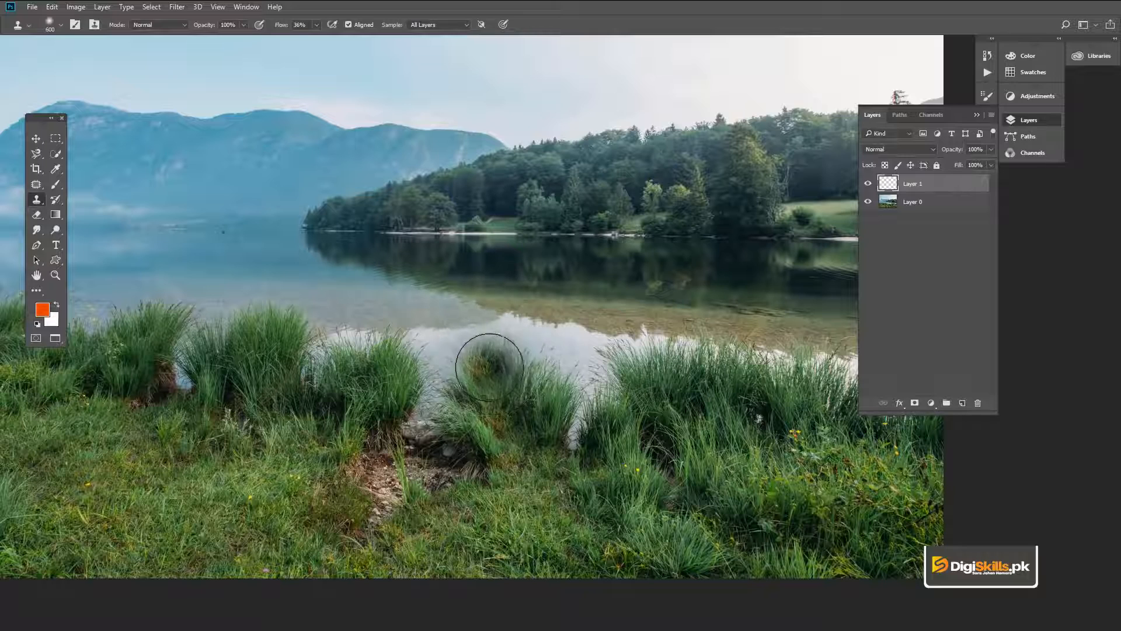
Step: Try cloning grass over the rocky gap between the tufts with a 1000 px brush, and undo the strokes
{"action": "key", "text": "bracketright"}
{"action": "key", "text": "bracketright"}
{"action": "left_click", "coordinate": [386, 463], "text": "alt"}
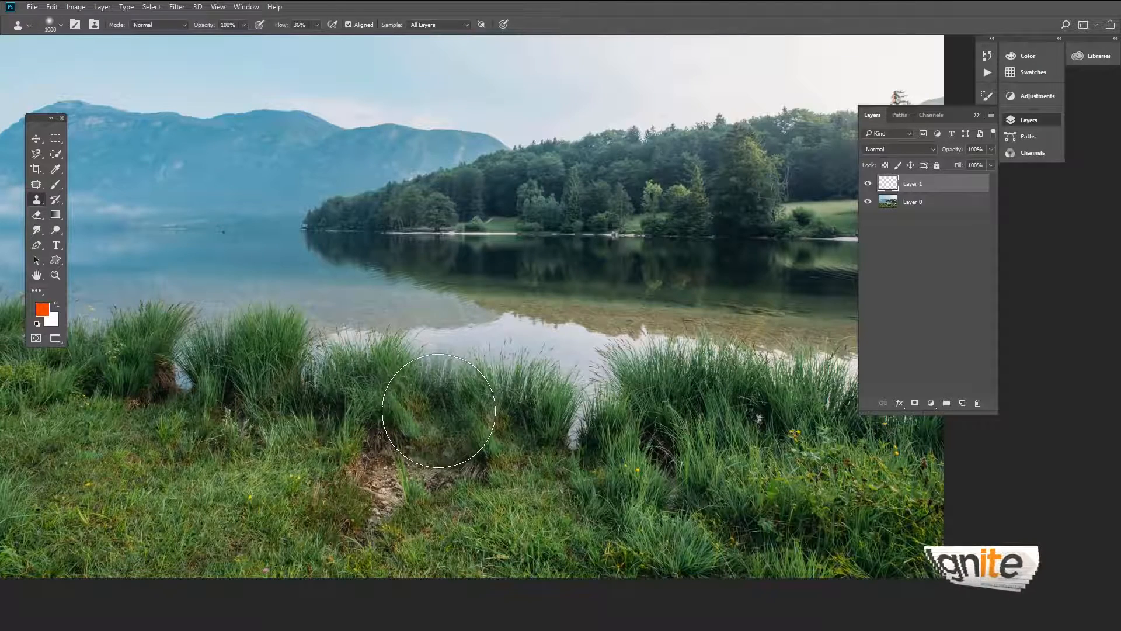
{"action": "key", "text": "ctrl+alt+z"}
{"action": "key", "text": "ctrl+alt+z"}
{"action": "key", "text": "ctrl+alt+z"}
Step: Set the flow to 88% and clone grass into the gap between the tufts above the bare rocky patch
{"action": "left_click_drag", "start_coordinate": [331, 36], "coordinate": [337, 38]}
{"action": "mouse_move", "coordinate": [517, 371]}
{"action": "left_mouse_down"}
{"action": "mouse_move", "coordinate": [417, 399]}
{"action": "mouse_move", "coordinate": [577, 457]}
{"action": "mouse_move", "coordinate": [608, 454]}
{"action": "mouse_move", "coordinate": [626, 516]}
{"action": "mouse_move", "coordinate": [513, 470]}
{"action": "mouse_move", "coordinate": [394, 493]}
{"action": "left_mouse_up"}
{"action": "left_click", "coordinate": [483, 470], "text": "alt"}
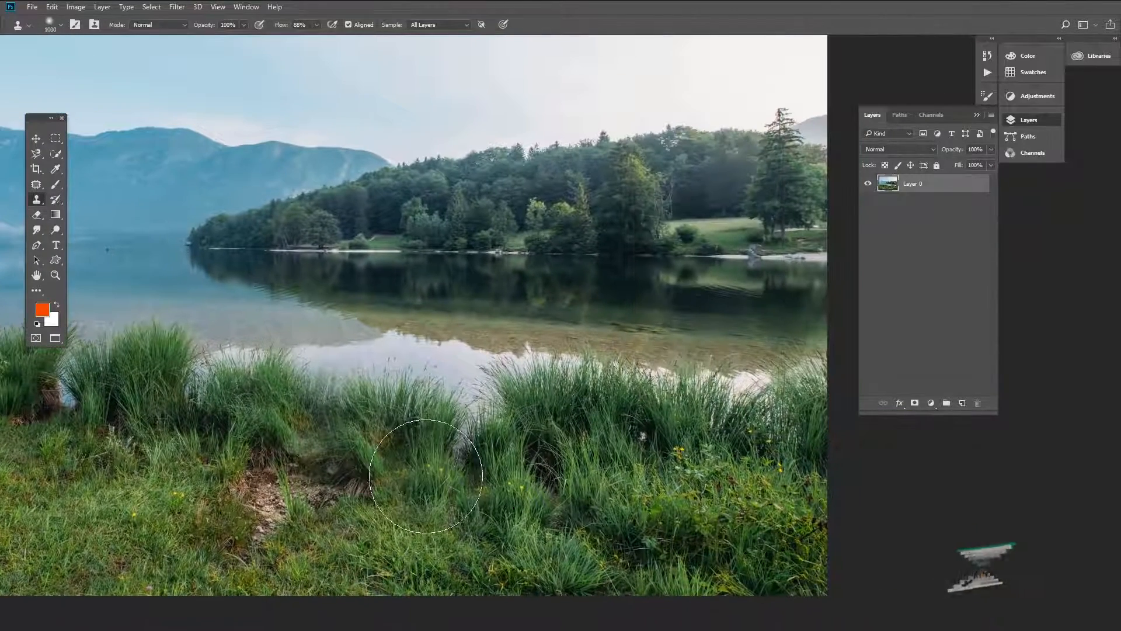
Step: Enlarge the brush to 1100 px, resample the grass, and try stamping it over the narrow water gap, undoing the stamp
{"action": "key", "text": "bracketright"}
{"action": "key", "text": "bracketright"}
{"action": "left_click_drag", "start_coordinate": [413, 449], "coordinate": [400, 454]}
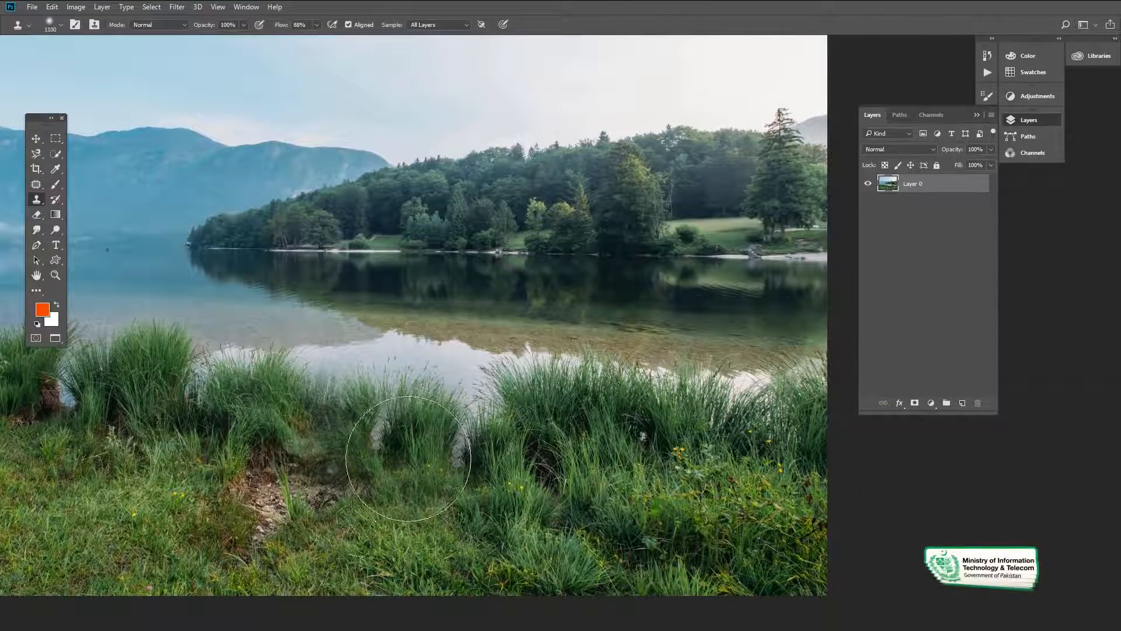
{"action": "key", "text": "bracketleft"}
{"action": "left_click", "coordinate": [412, 457], "text": "alt"}
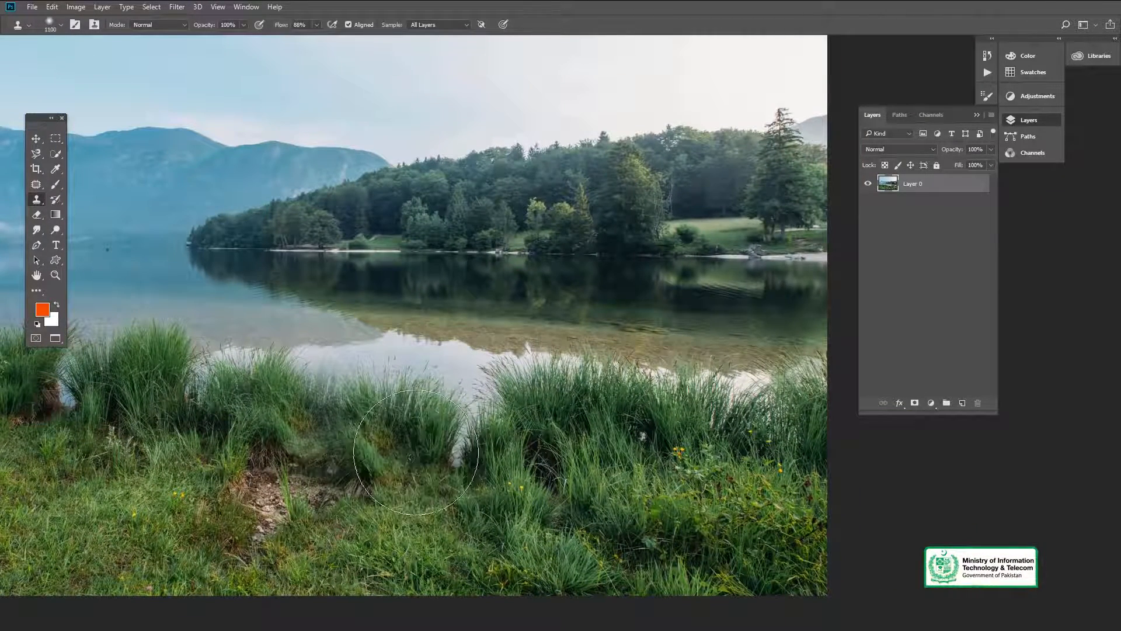
{"action": "left_click", "coordinate": [463, 431]}
{"action": "key", "text": "ctrl+z"}
Step: Set the Clone Stamp's flow to 98%
{"action": "left_click", "coordinate": [318, 25]}
{"action": "left_click_drag", "start_coordinate": [317, 39], "coordinate": [321, 40]}
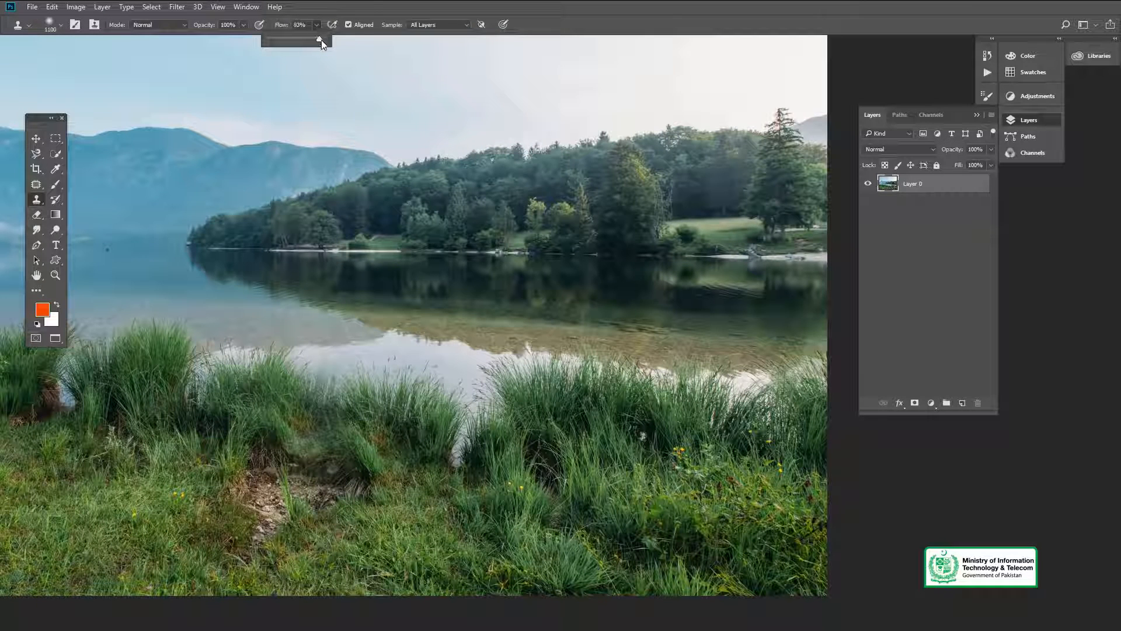
{"action": "left_click", "coordinate": [554, 16]}
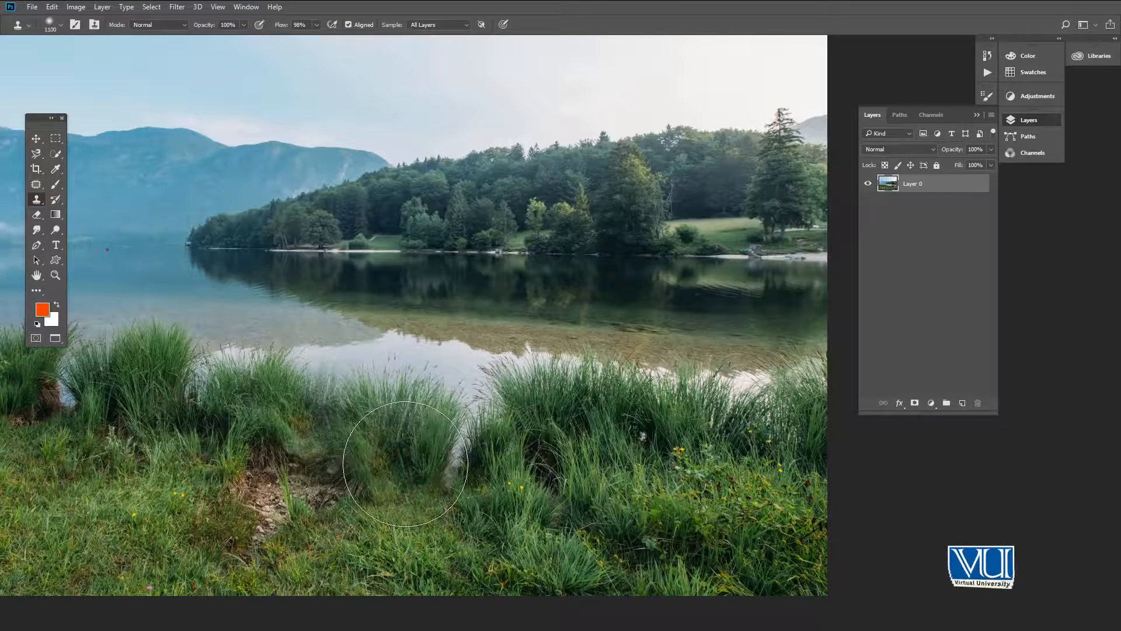
Step: Sample the grass tuft beside the narrow water gap and clone it over that gap
{"action": "key", "text": "z"}
{"action": "left_click", "coordinate": [416, 451]}
{"action": "key", "text": "s"}
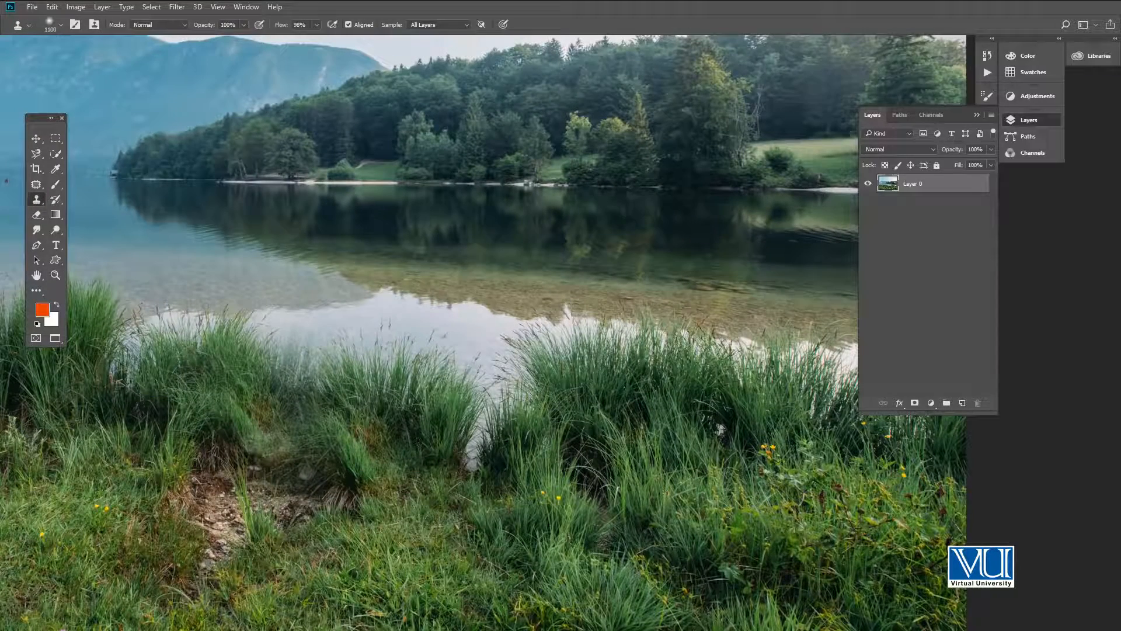
{"action": "left_click", "coordinate": [406, 436], "text": "alt"}
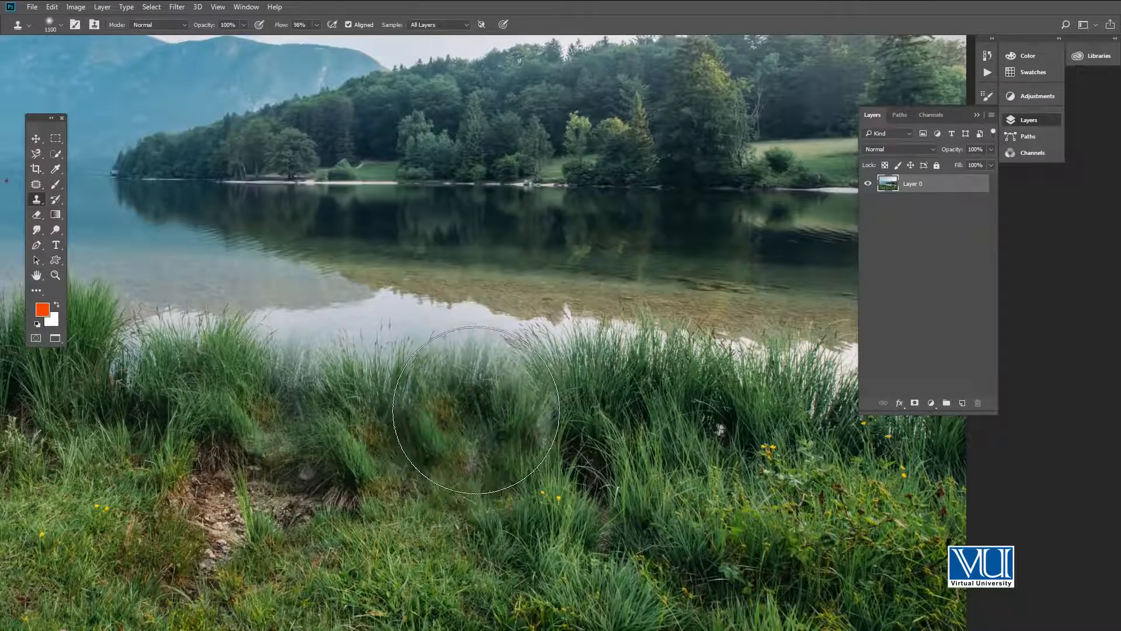
{"action": "left_click", "coordinate": [469, 438]}
Step: Clone grass over the gaps between the tufts along the left part of the shore, reducing the brush to 800 px
{"action": "key", "text": "space"}
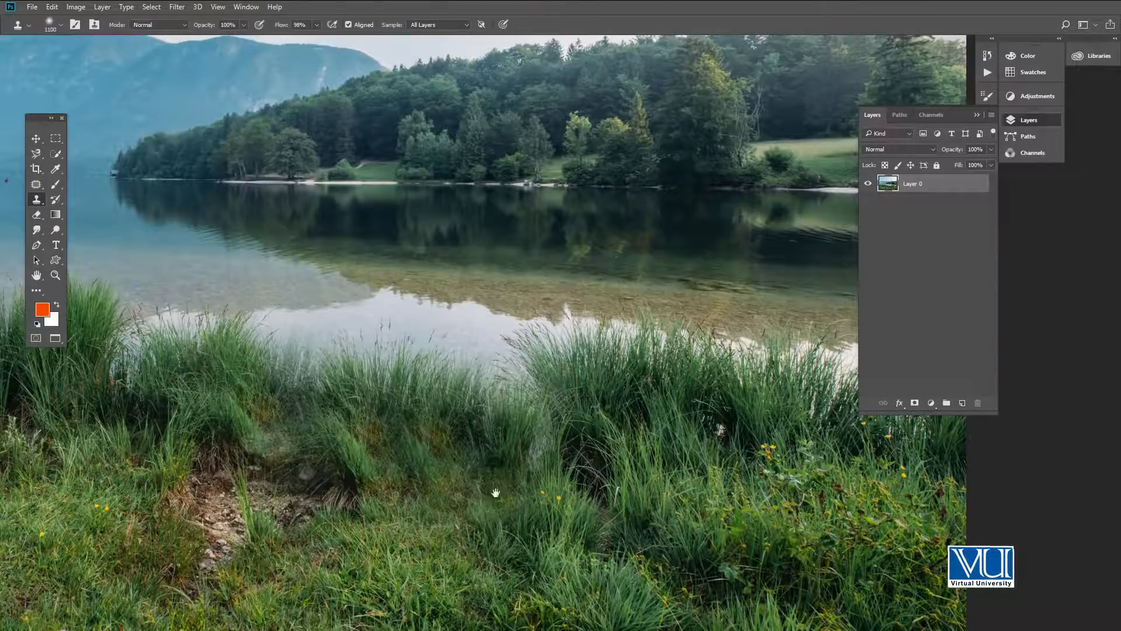
{"action": "left_click_drag", "start_coordinate": [495, 492], "coordinate": [759, 521]}
{"action": "left_click_drag", "start_coordinate": [397, 460], "coordinate": [493, 478]}
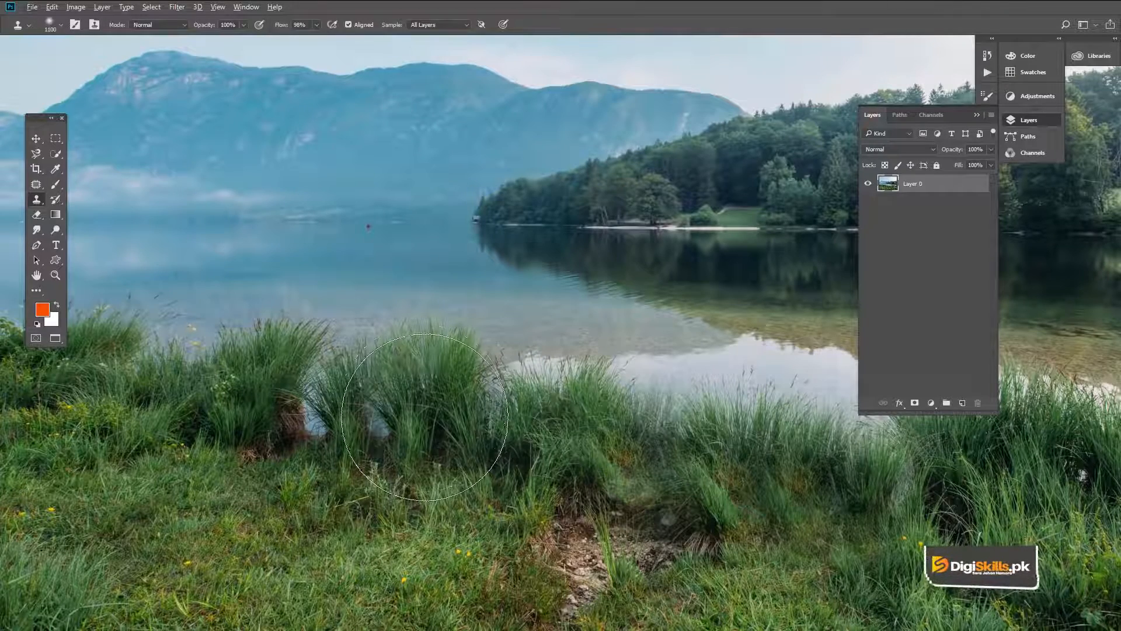
{"action": "key", "text": "bracketleft"}
{"action": "key", "text": "bracketleft"}
{"action": "key", "text": "bracketleft"}
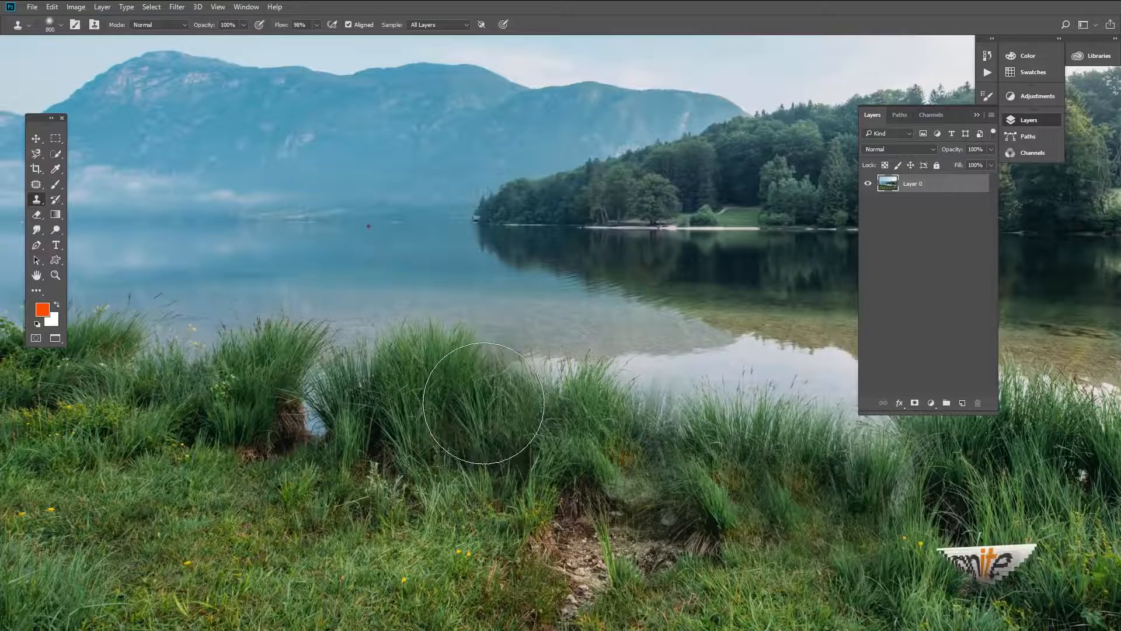
{"action": "left_click_drag", "start_coordinate": [365, 407], "coordinate": [532, 412]}
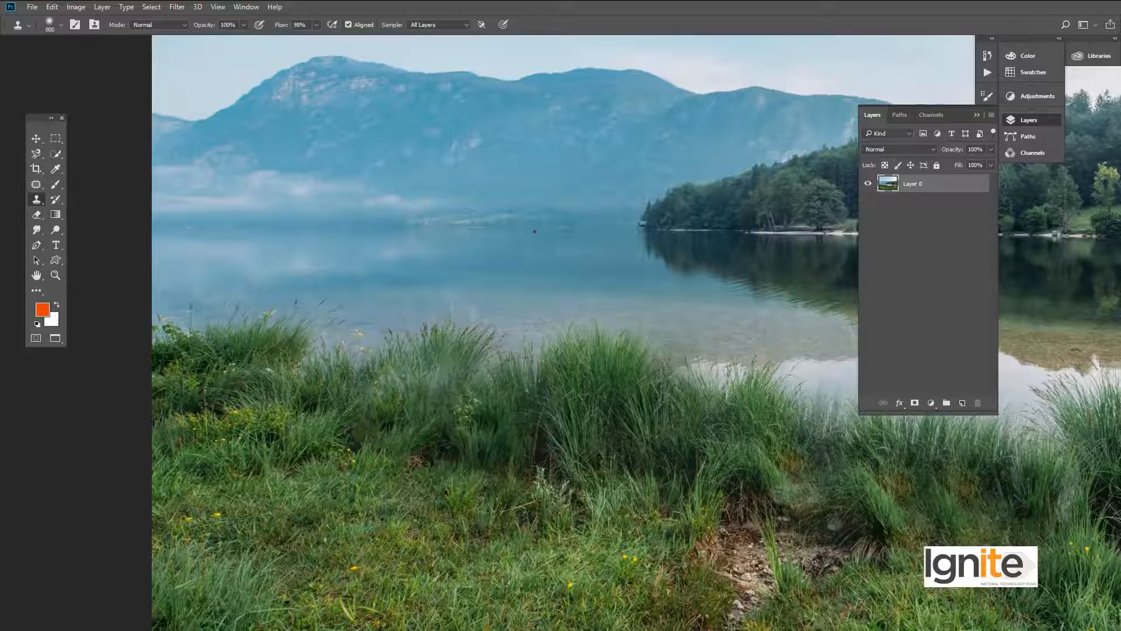
Step: Resample the shoreline grass and try cloning it over the hazy patch between the tufts, undoing the strokes
{"action": "left_click", "coordinate": [415, 410], "text": "alt"}
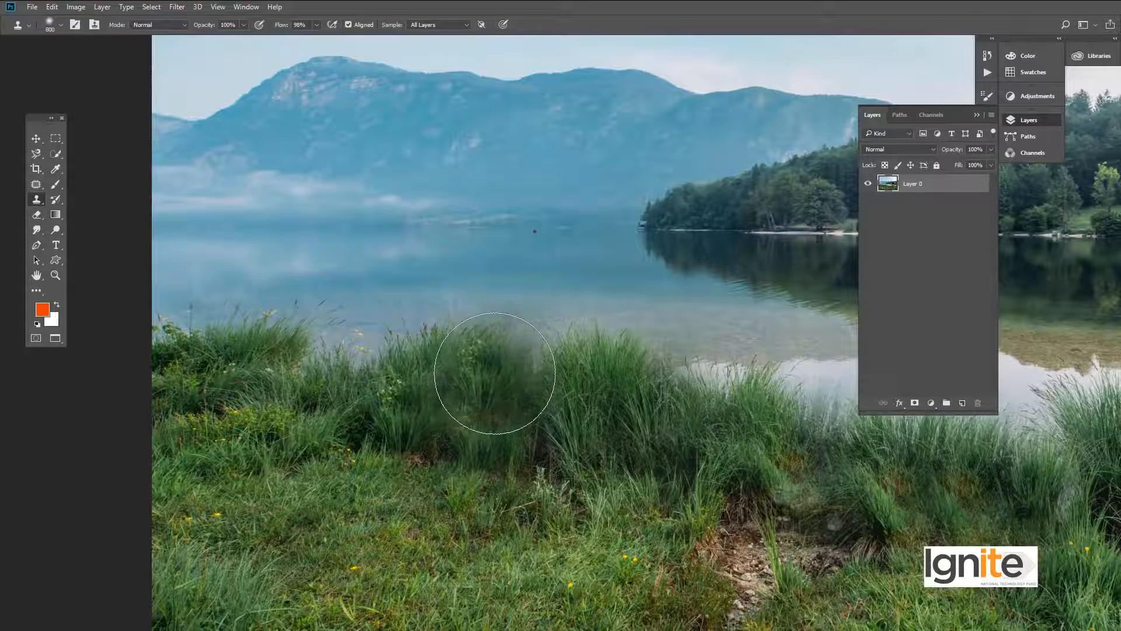
{"action": "mouse_move", "coordinate": [315, 432]}
{"action": "left_mouse_down"}
{"action": "mouse_move", "coordinate": [355, 453]}
{"action": "mouse_move", "coordinate": [455, 456]}
{"action": "left_mouse_up"}
{"action": "key", "text": "ctrl+alt+z"}
{"action": "key", "text": "ctrl+alt+z"}
{"action": "key", "text": "ctrl+alt+z"}
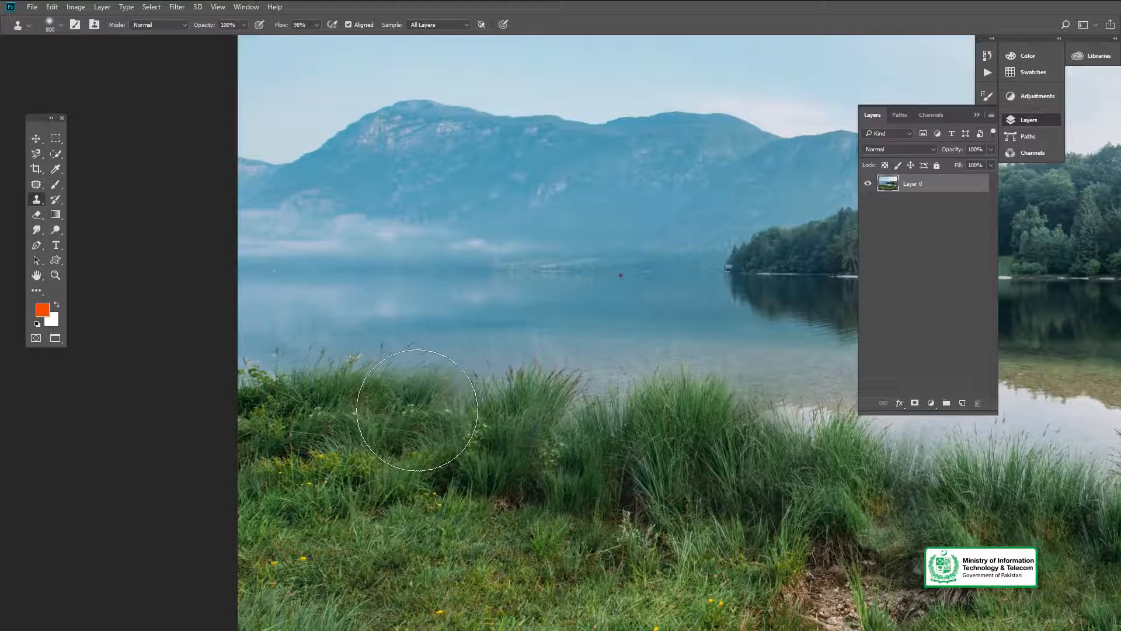
Step: Clone grass over the hazy gaps between the tufts along the left and middle shore, enlarging the brush to 1000 px
{"action": "left_click_drag", "start_coordinate": [540, 493], "coordinate": [450, 471]}
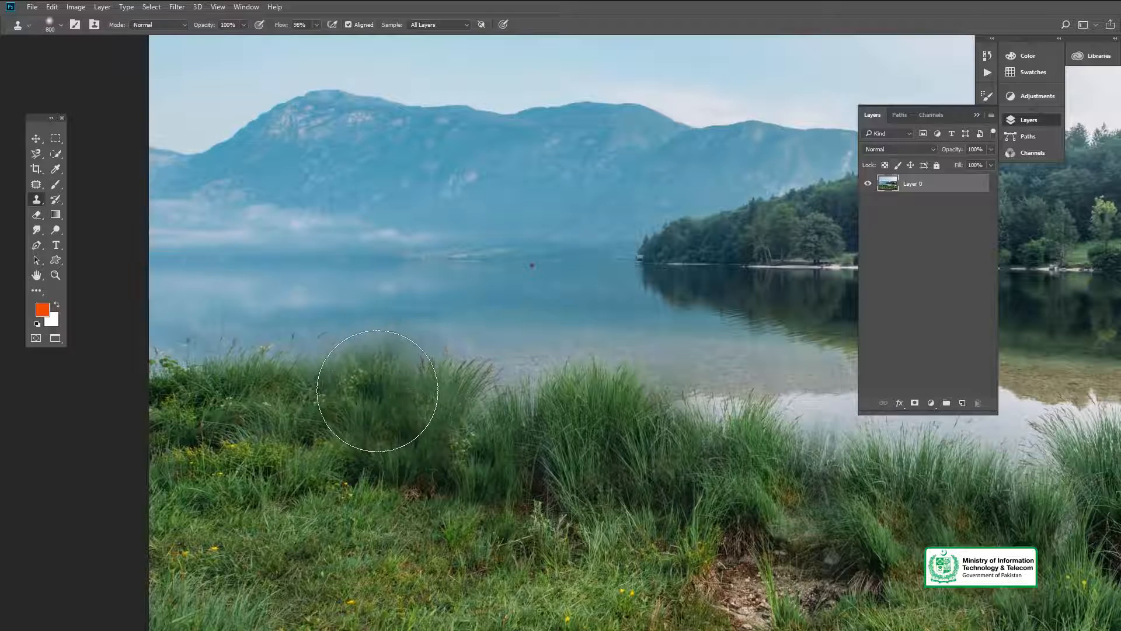
{"action": "left_click_drag", "start_coordinate": [531, 475], "coordinate": [463, 481]}
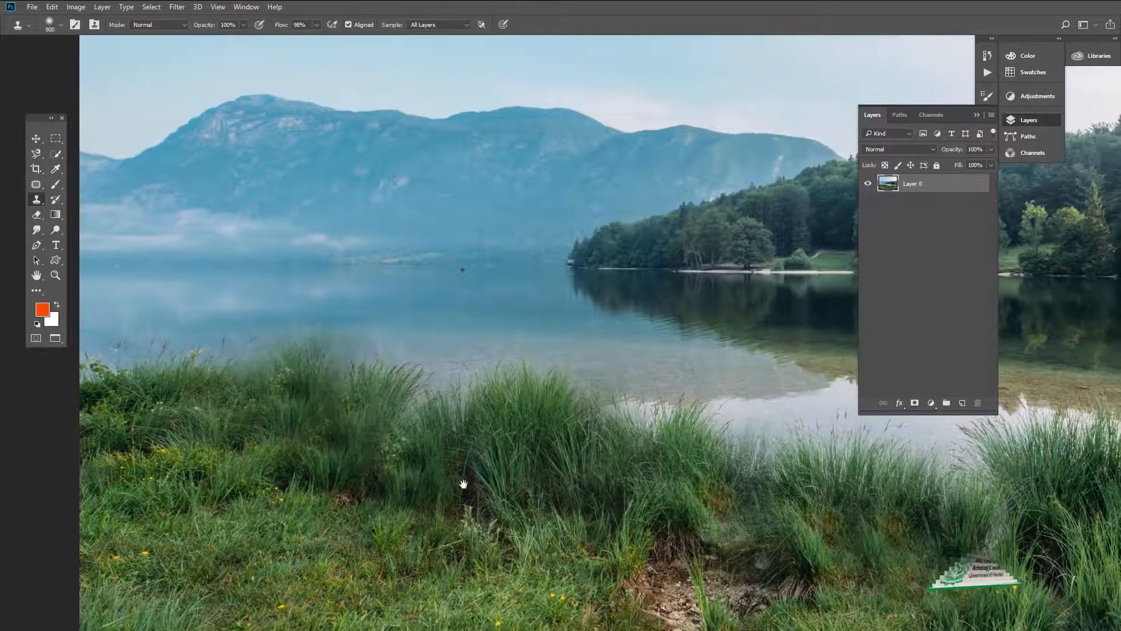
{"action": "left_click_drag", "start_coordinate": [381, 437], "coordinate": [382, 453]}
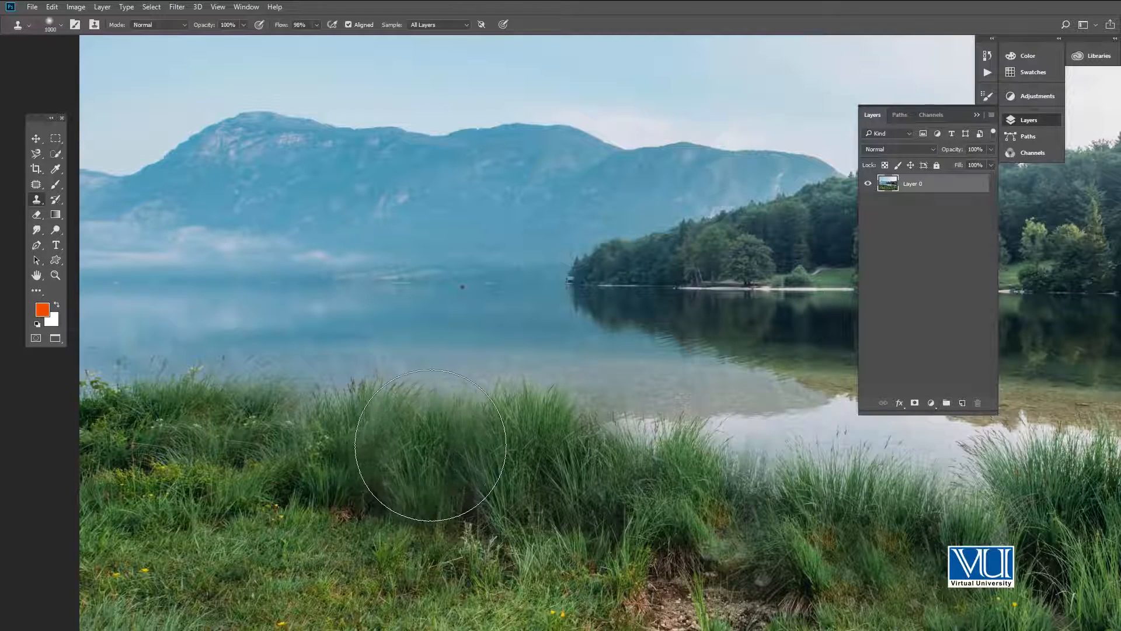
{"action": "left_click_drag", "start_coordinate": [613, 550], "coordinate": [428, 502]}
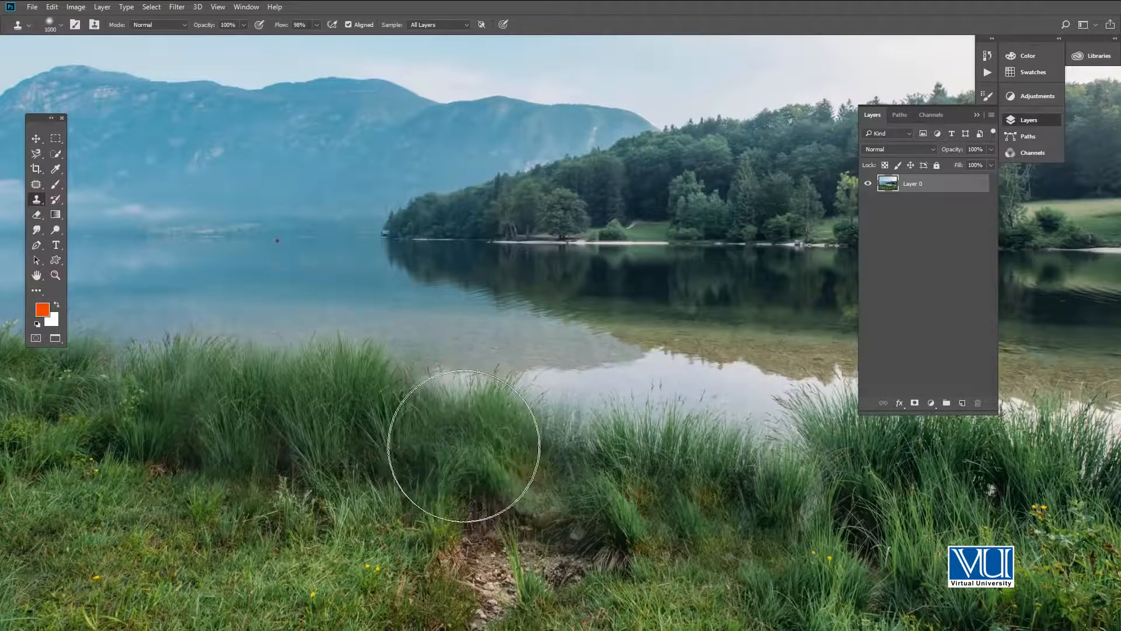
{"action": "left_click_drag", "start_coordinate": [464, 446], "coordinate": [441, 416]}
{"action": "left_click_drag", "start_coordinate": [621, 505], "coordinate": [488, 489]}
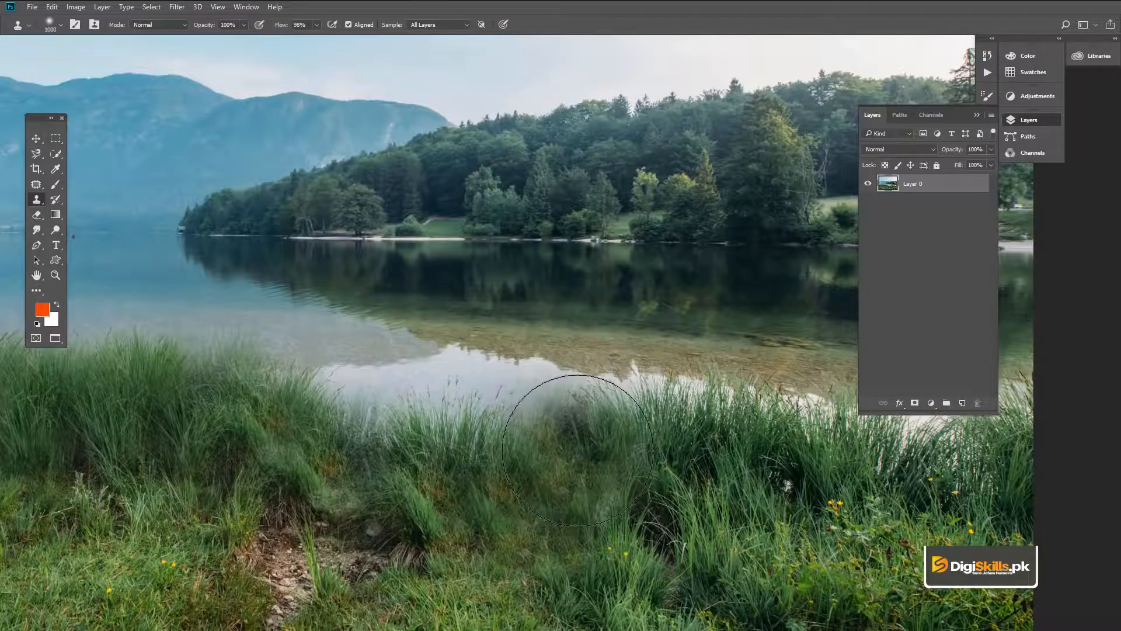
Step: Try stamping grass over the dip beside the right-hand tufts, undo it, and reduce the brush to 500 px
{"action": "mouse_move", "coordinate": [537, 488]}
{"action": "left_mouse_down"}
{"action": "mouse_move", "coordinate": [540, 461]}
{"action": "mouse_move", "coordinate": [473, 380]}
{"action": "left_mouse_up"}
{"action": "key", "text": "ctrl+z"}
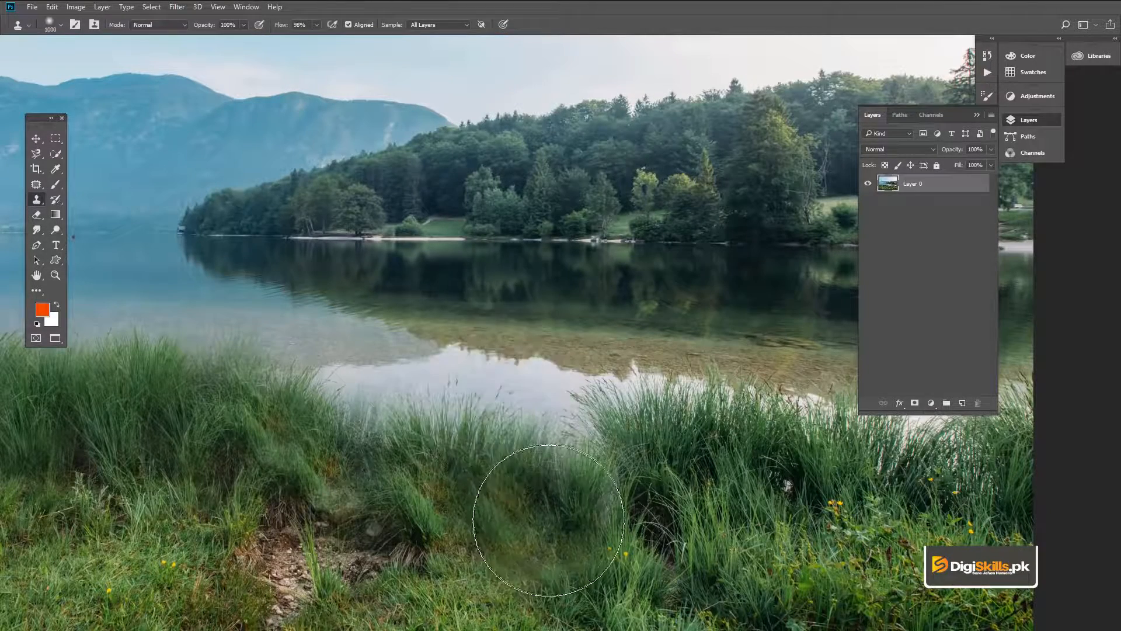
{"action": "key", "text": "bracketleft"}
{"action": "key", "text": "bracketleft"}
{"action": "key", "text": "bracketleft"}
{"action": "key", "text": "bracketleft"}
{"action": "key", "text": "bracketleft"}
{"action": "key", "text": "bracketleft"}
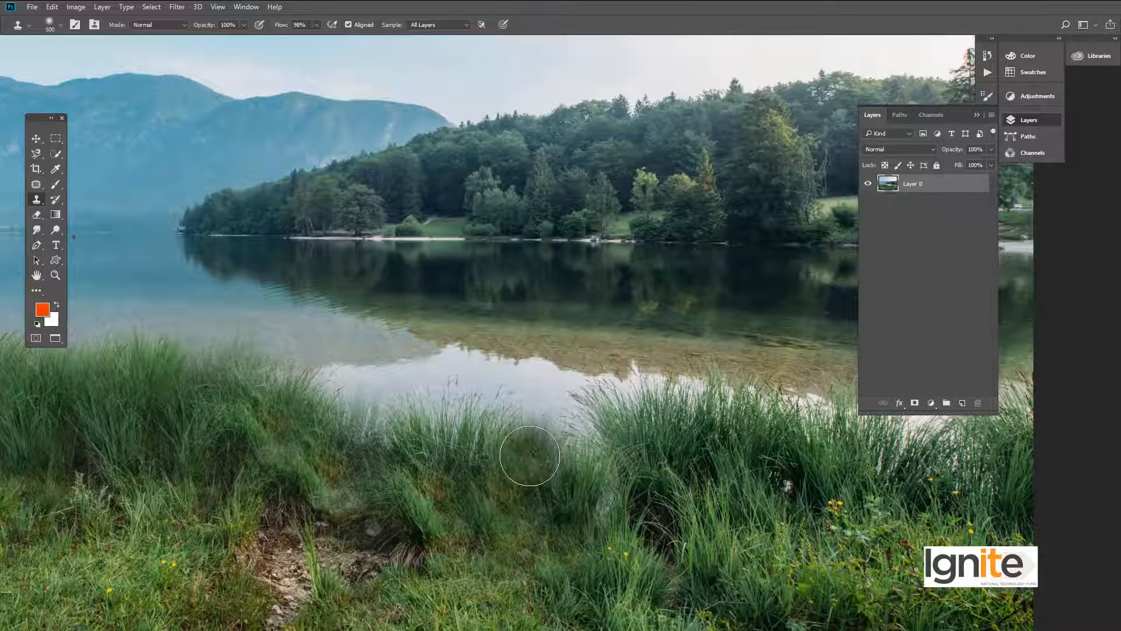
Step: Enlarge the Clone Stamp brush to 1800 px over the shoreline dip
{"action": "key", "text": "bracketright"}
{"action": "key", "text": "bracketright"}
{"action": "key", "text": "bracketright"}
{"action": "key", "text": "bracketright"}
{"action": "key", "text": "bracketright"}
{"action": "key", "text": "bracketright"}
{"action": "key", "text": "bracketright"}
{"action": "key", "text": "bracketright"}
{"action": "key", "text": "bracketright"}
{"action": "key", "text": "bracketright"}
{"action": "key", "text": "bracketright"}
{"action": "key", "text": "bracketright"}
{"action": "key", "text": "bracketright"}
{"action": "key", "text": "bracketright"}
{"action": "key", "text": "bracketright"}
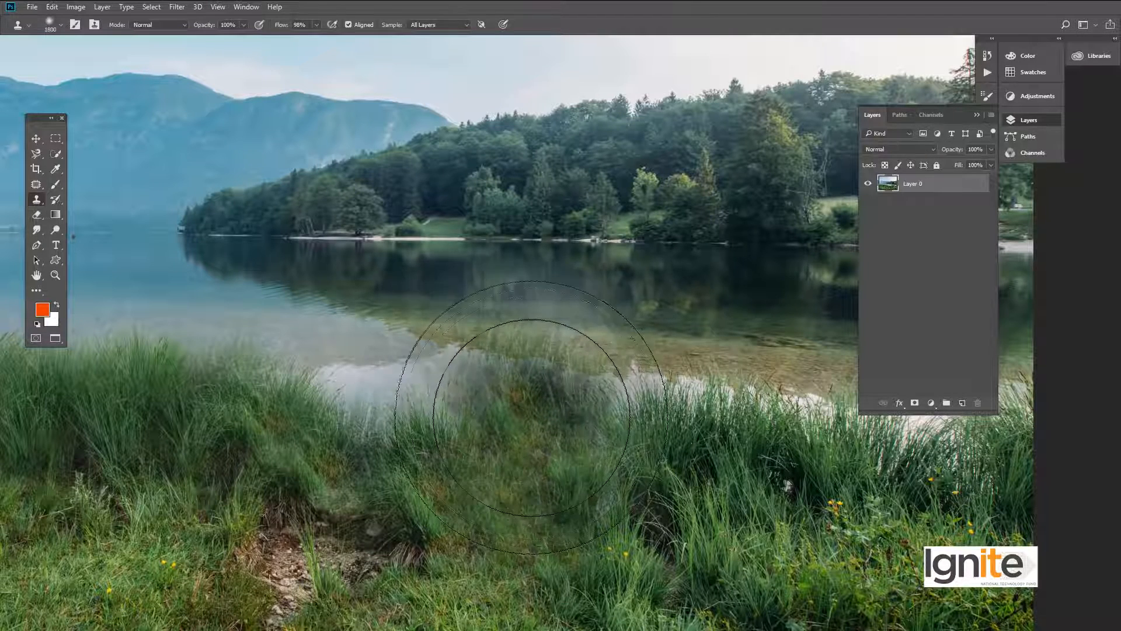
Step: Reduce the Clone Stamp brush to 900 px and clone grass over the patch beside the right-hand tufts
{"action": "key", "text": "bracketleft"}
{"action": "key", "text": "bracketleft"}
{"action": "key", "text": "bracketleft"}
{"action": "key", "text": "bracketleft"}
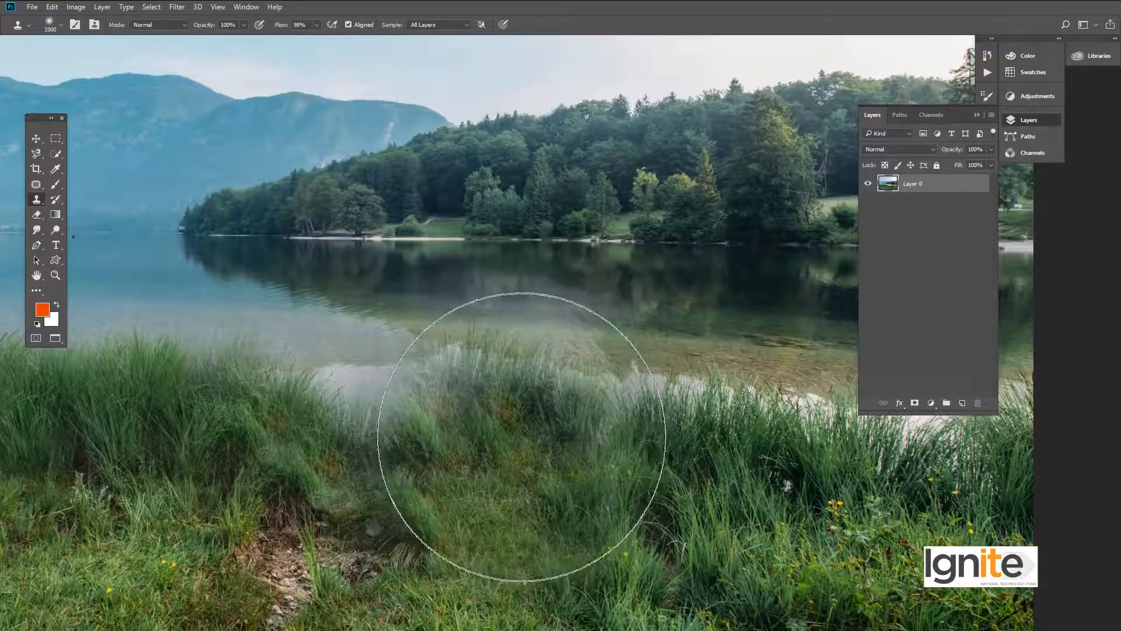
{"action": "key", "text": "bracketleft"}
{"action": "key", "text": "bracketleft"}
{"action": "key", "text": "bracketleft"}
{"action": "key", "text": "bracketleft"}
{"action": "key", "text": "bracketleft"}
{"action": "key", "text": "bracketleft"}
{"action": "key", "text": "bracketleft"}
{"action": "key", "text": "bracketleft"}
{"action": "key", "text": "bracketleft"}
{"action": "key", "text": "bracketleft"}
{"action": "key", "text": "bracketleft"}
{"action": "key", "text": "bracketleft"}
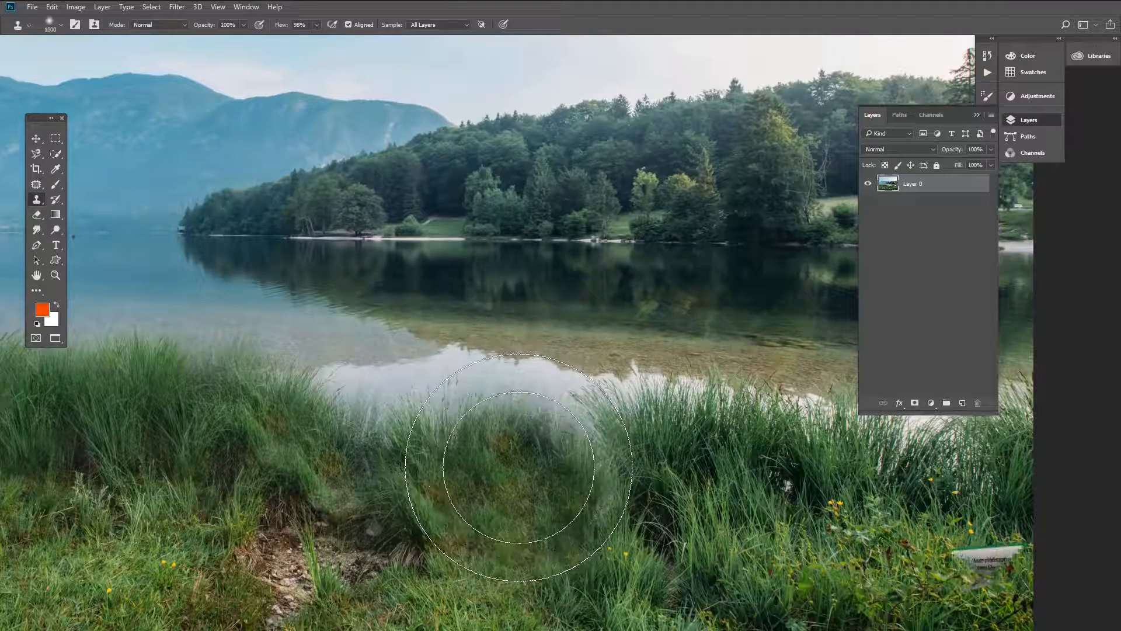
{"action": "key", "text": "bracketleft"}
{"action": "key", "text": "bracketleft"}
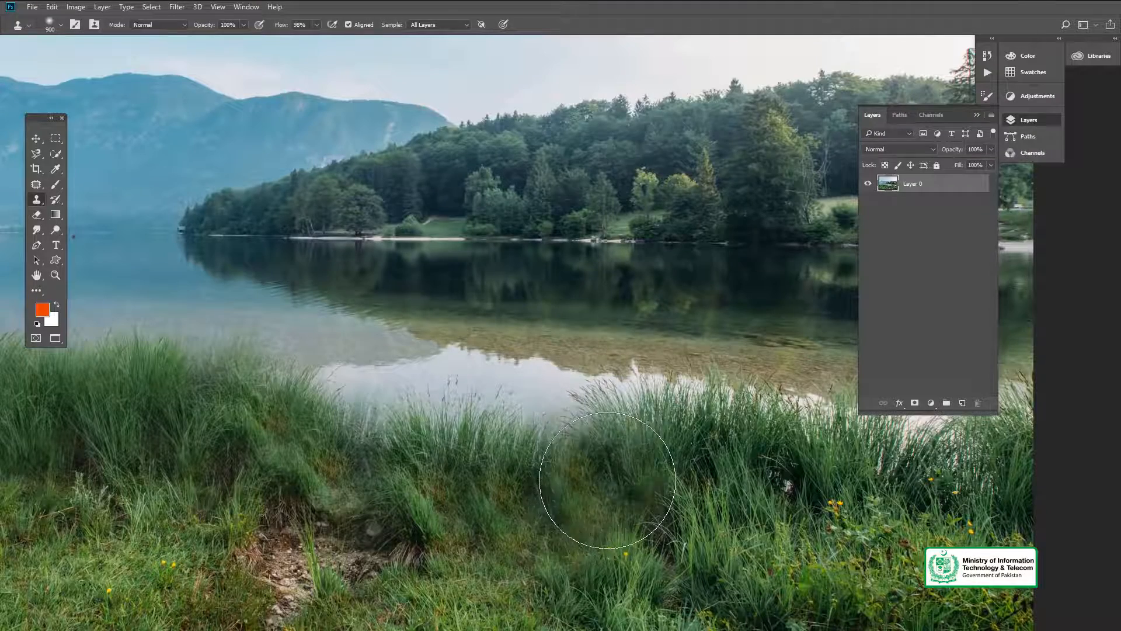
{"action": "left_click_drag", "start_coordinate": [675, 488], "coordinate": [508, 465]}
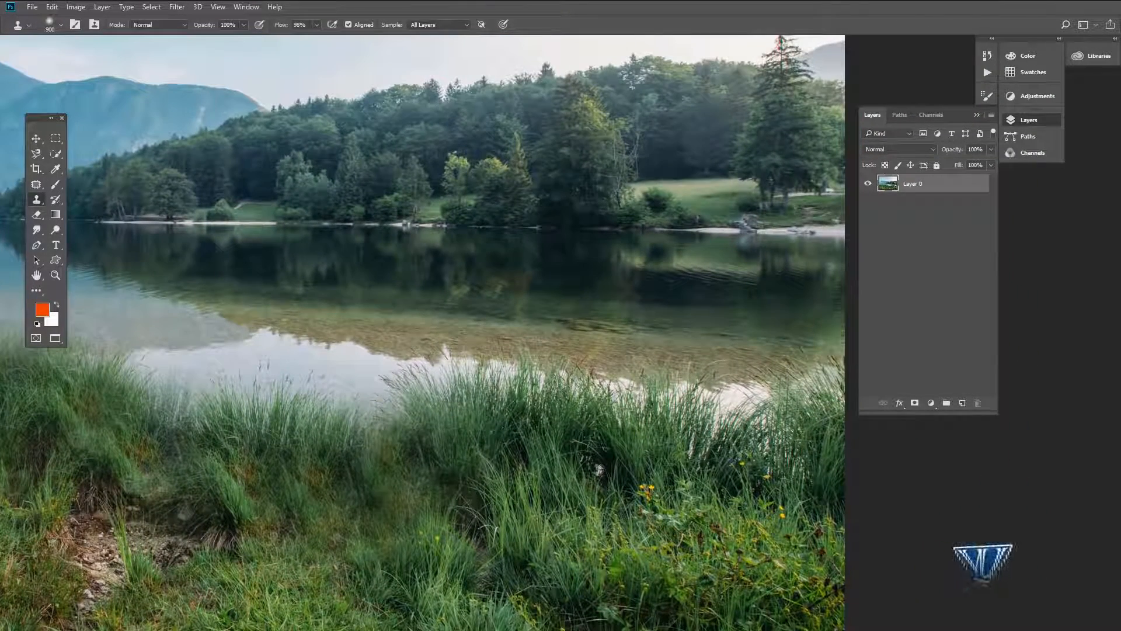
Step: Examine the whole lakeside photo to check how the cloned grass blends along the shore
{"action": "key", "text": "z"}
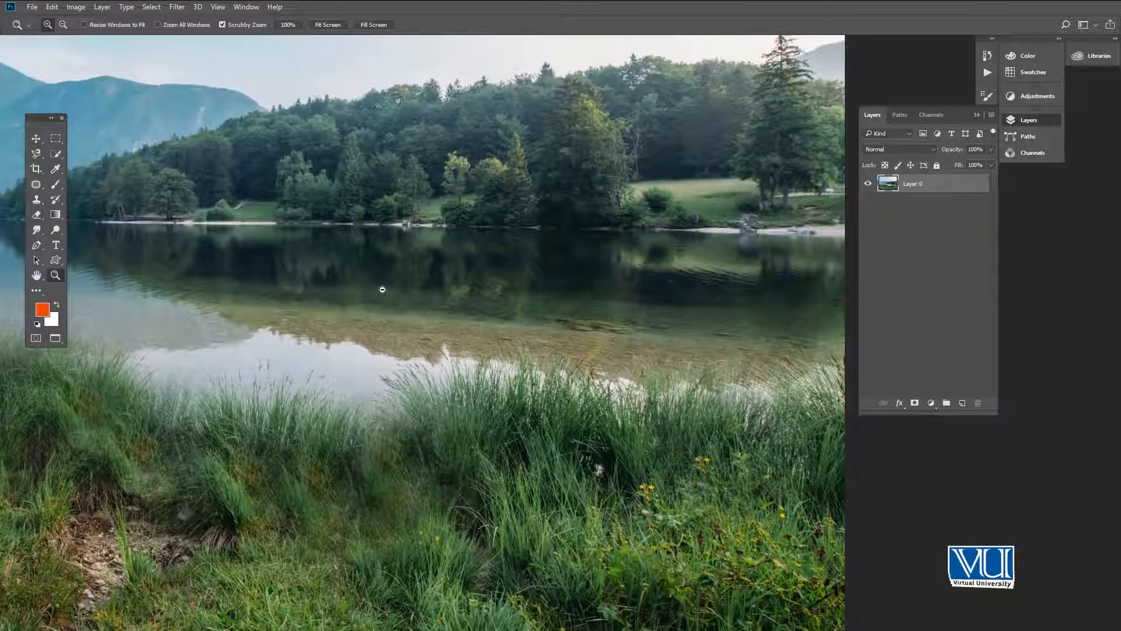
{"action": "left_click", "coordinate": [383, 289], "text": "alt"}
{"action": "left_click", "coordinate": [383, 289], "text": "alt"}
{"action": "left_click_drag", "start_coordinate": [233, 293], "coordinate": [464, 326]}
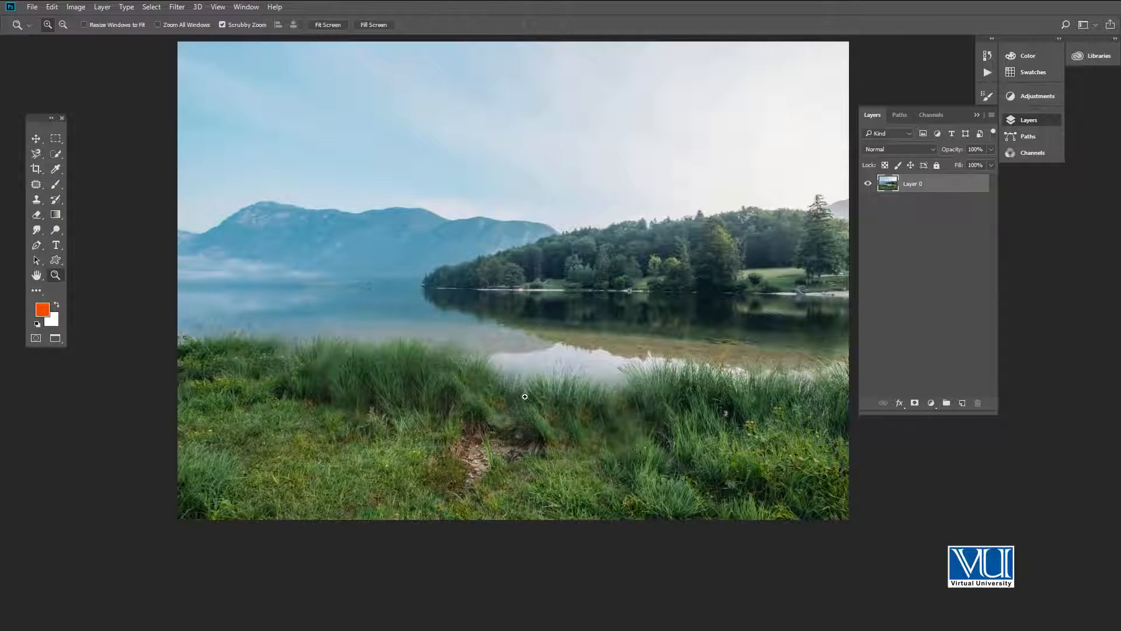
{"action": "key", "text": "v"}
{"action": "left_click_drag", "start_coordinate": [560, 295], "coordinate": [529, 309]}
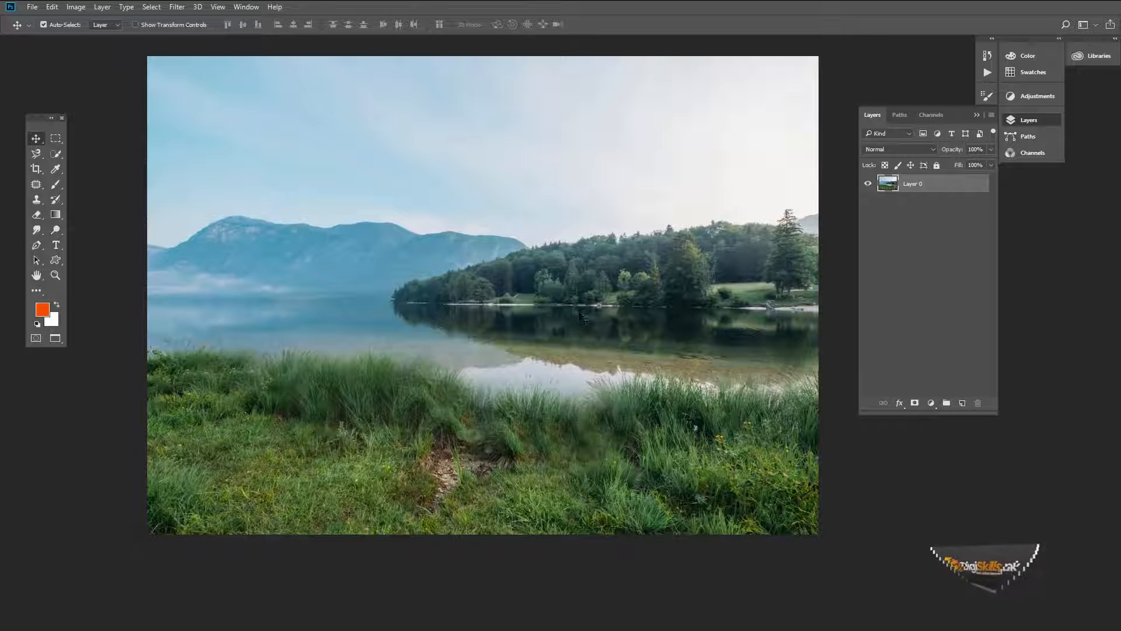
{"action": "scroll", "coordinate": [523, 320], "scroll_direction": "down", "scroll_amount": 1}
{"action": "scroll", "coordinate": [523, 320], "scroll_direction": "up", "scroll_amount": 1}
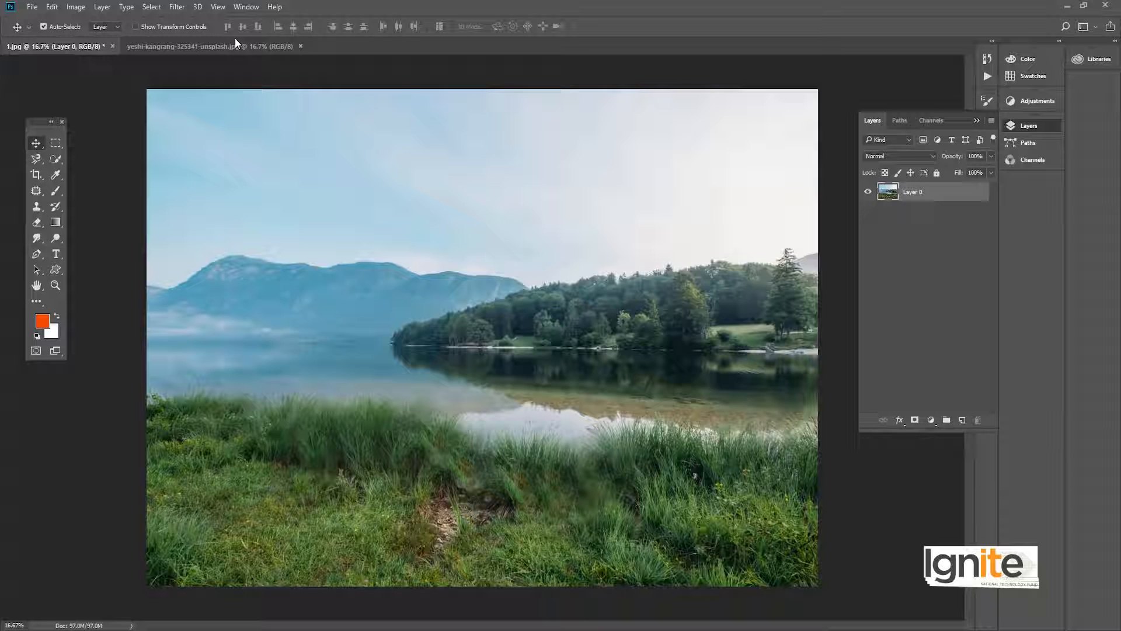
Step: Switch to the road photo yeshi-kangrang-325341-unsplash.jpg and convert its locked Background into a regular layer
{"action": "left_click", "coordinate": [226, 46]}
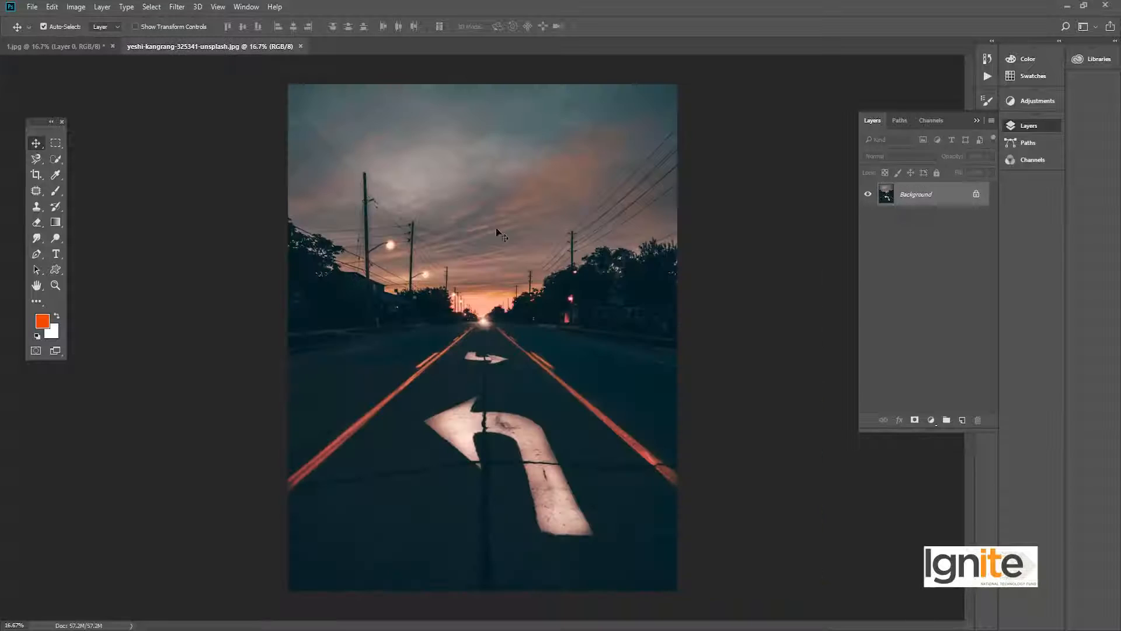
{"action": "double_click", "coordinate": [923, 197]}
{"action": "left_click", "coordinate": [713, 164]}
Step: Add a new empty layer above the road photo for retouching the large turn arrow
{"action": "key", "text": "z"}
{"action": "left_click", "coordinate": [521, 470]}
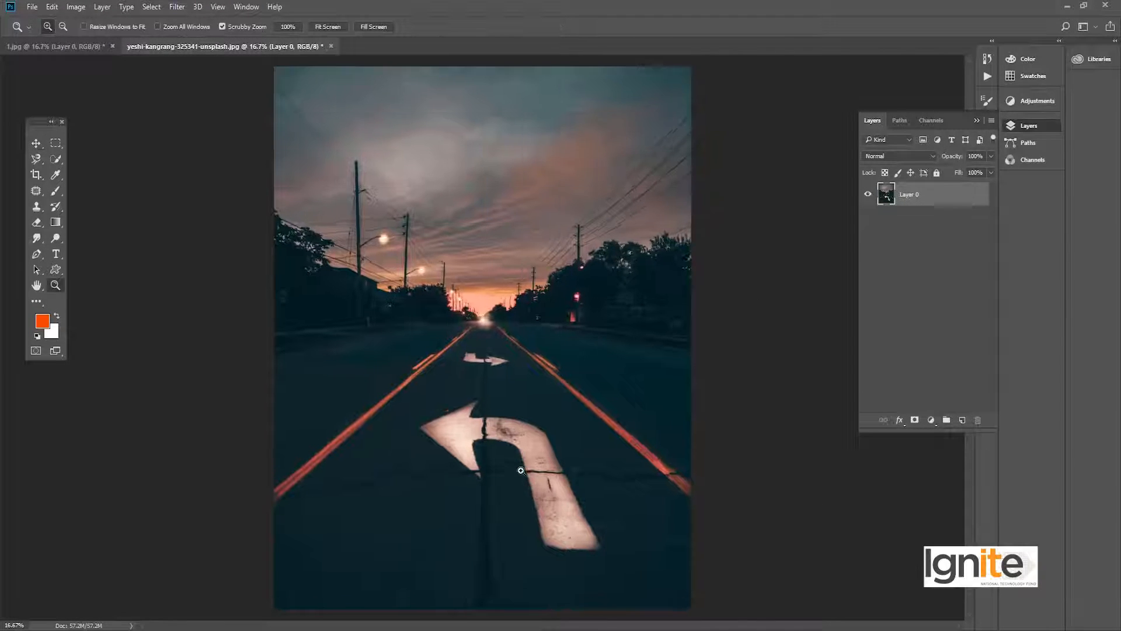
{"action": "left_click", "coordinate": [500, 467]}
{"action": "key", "text": "v"}
{"action": "left_click_drag", "start_coordinate": [492, 331], "coordinate": [490, 429]}
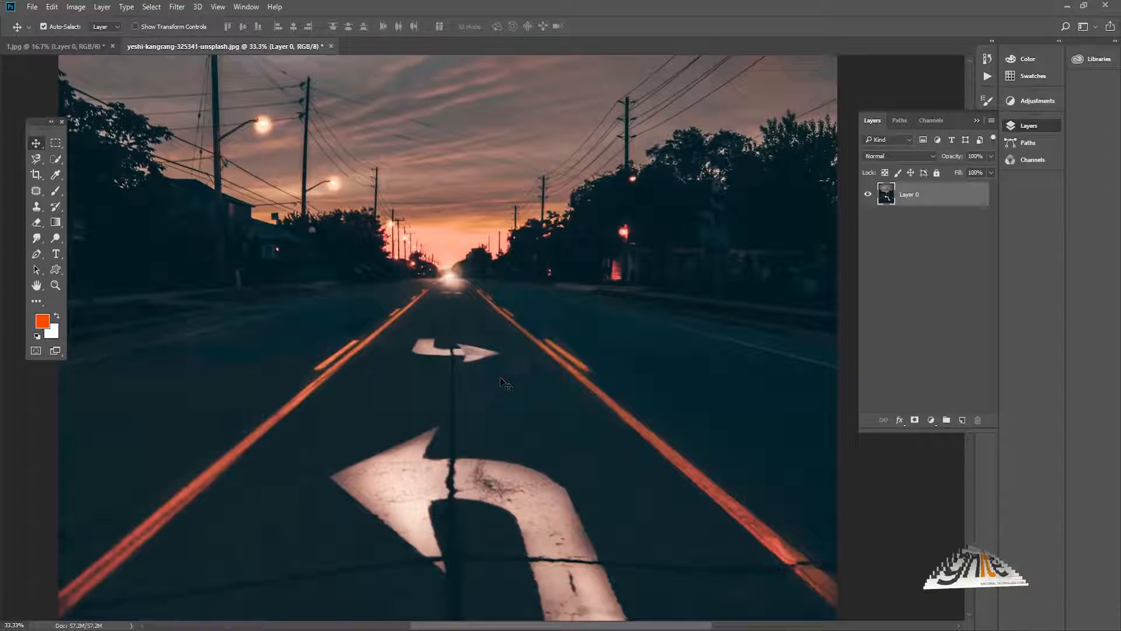
{"action": "left_click_drag", "start_coordinate": [480, 390], "coordinate": [503, 272]}
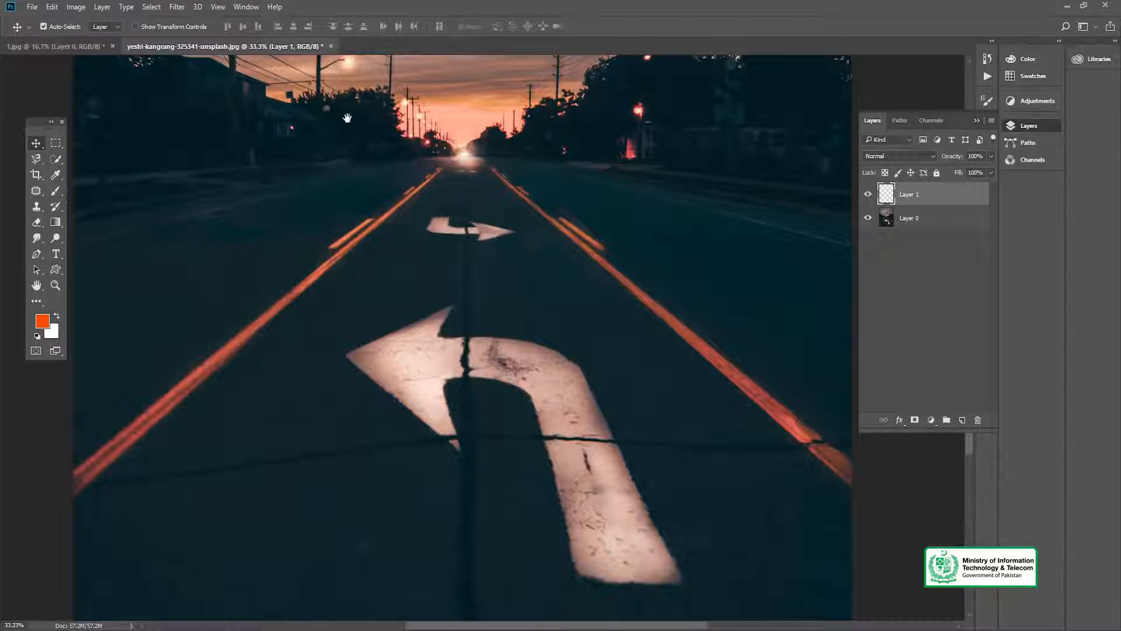
Step: Activate the Clone Stamp tool and set its flow to 47%
{"action": "key", "text": "s"}
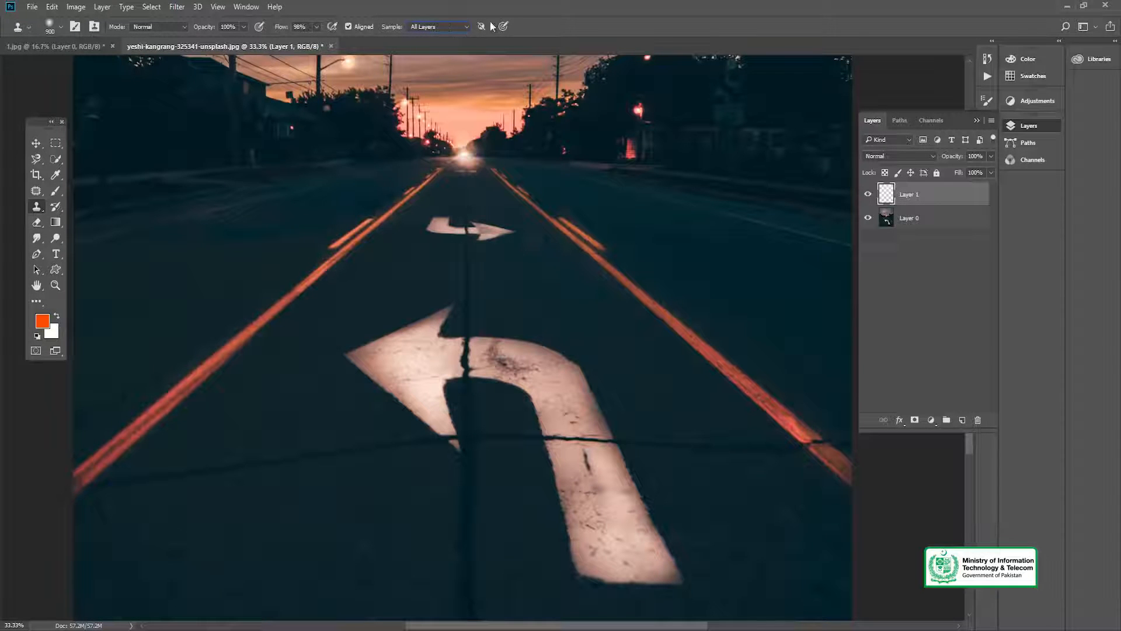
{"action": "left_click", "coordinate": [316, 27]}
{"action": "left_click_drag", "start_coordinate": [291, 46], "coordinate": [289, 45]}
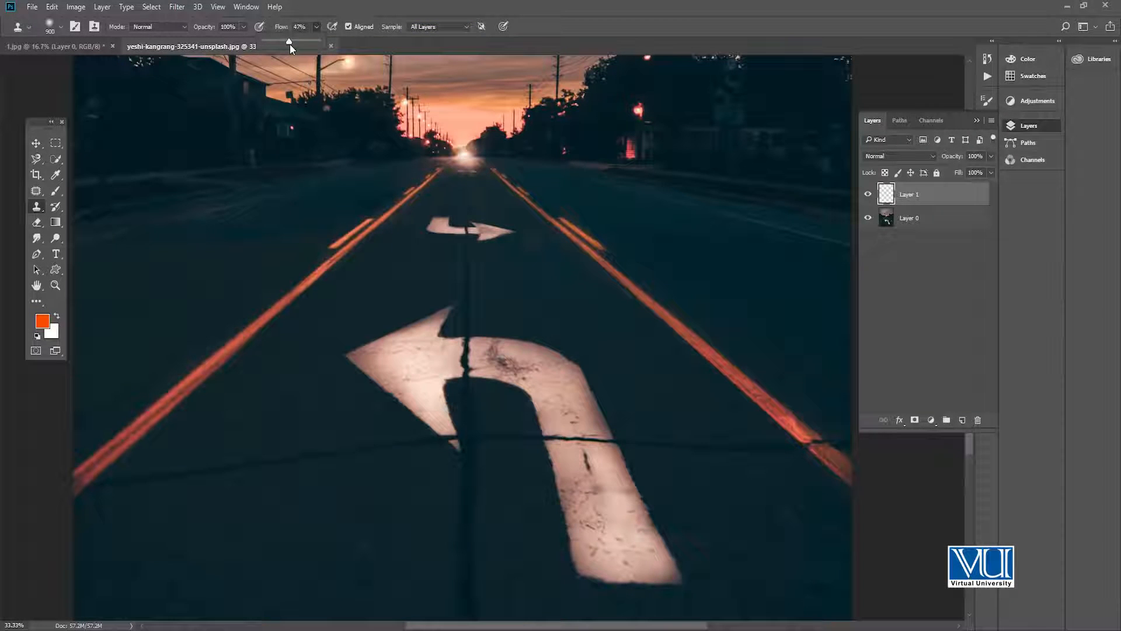
{"action": "left_click", "coordinate": [315, 7]}
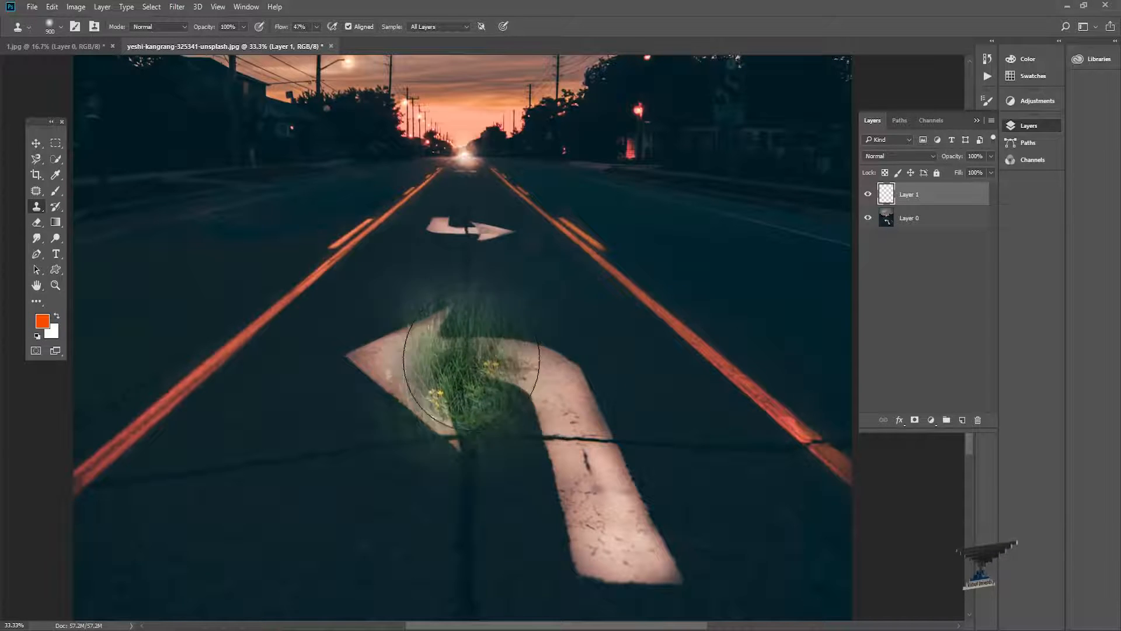
Step: Enlarge the Clone Stamp brush to about 1600 px over the large road arrow
{"action": "key", "text": "bracketright"}
{"action": "key", "text": "bracketright"}
{"action": "key", "text": "bracketright"}
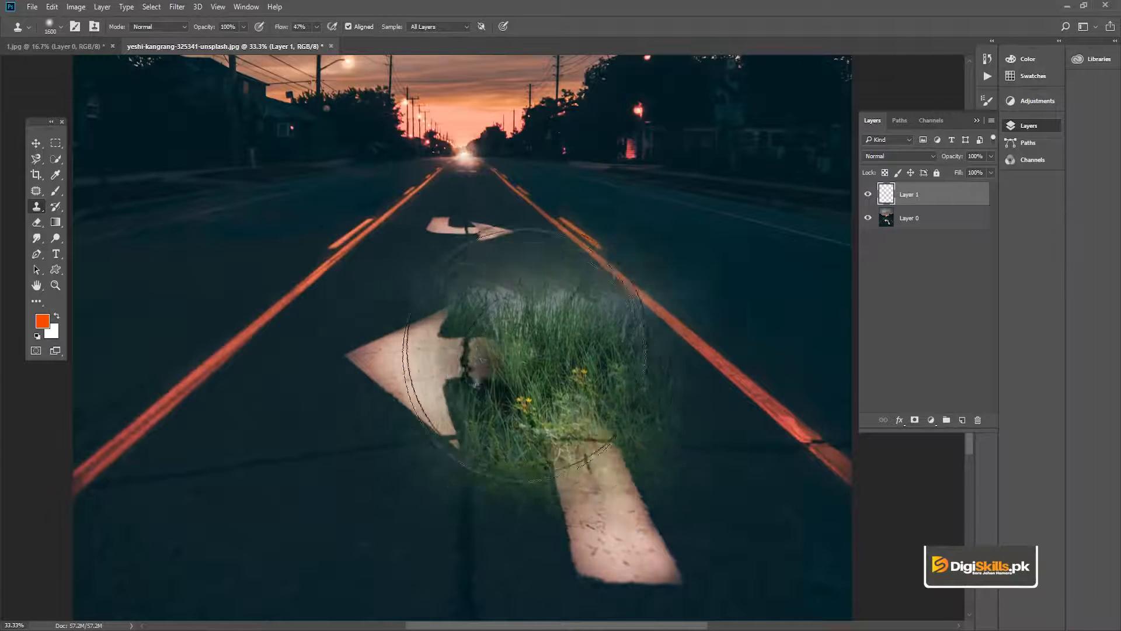
{"action": "key", "text": "bracketright"}
{"action": "key", "text": "bracketright"}
Step: Reduce the Clone Stamp brush to 300 px for retouching the large road arrow
{"action": "key", "text": "bracketleft"}
{"action": "key", "text": "bracketleft"}
{"action": "key", "text": "bracketleft"}
{"action": "key", "text": "bracketleft"}
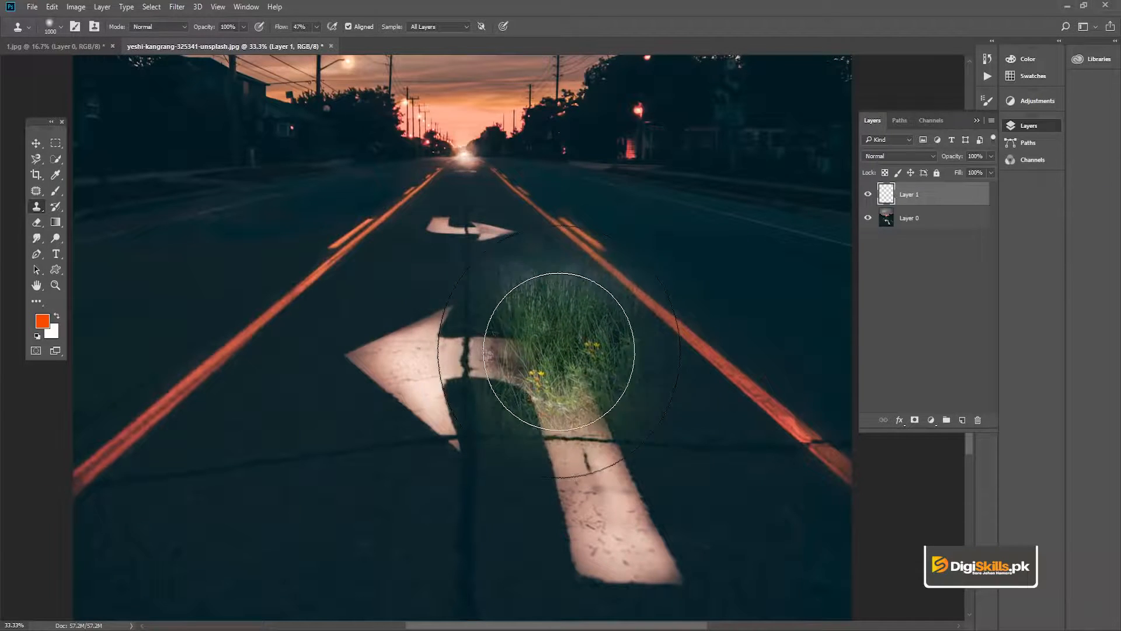
{"action": "key", "text": "bracketleft"}
{"action": "key", "text": "bracketleft"}
{"action": "key", "text": "bracketleft"}
{"action": "key", "text": "bracketleft"}
{"action": "key", "text": "bracketleft"}
{"action": "key", "text": "bracketleft"}
{"action": "key", "text": "bracketleft"}
{"action": "key", "text": "bracketleft"}
{"action": "key", "text": "bracketleft"}
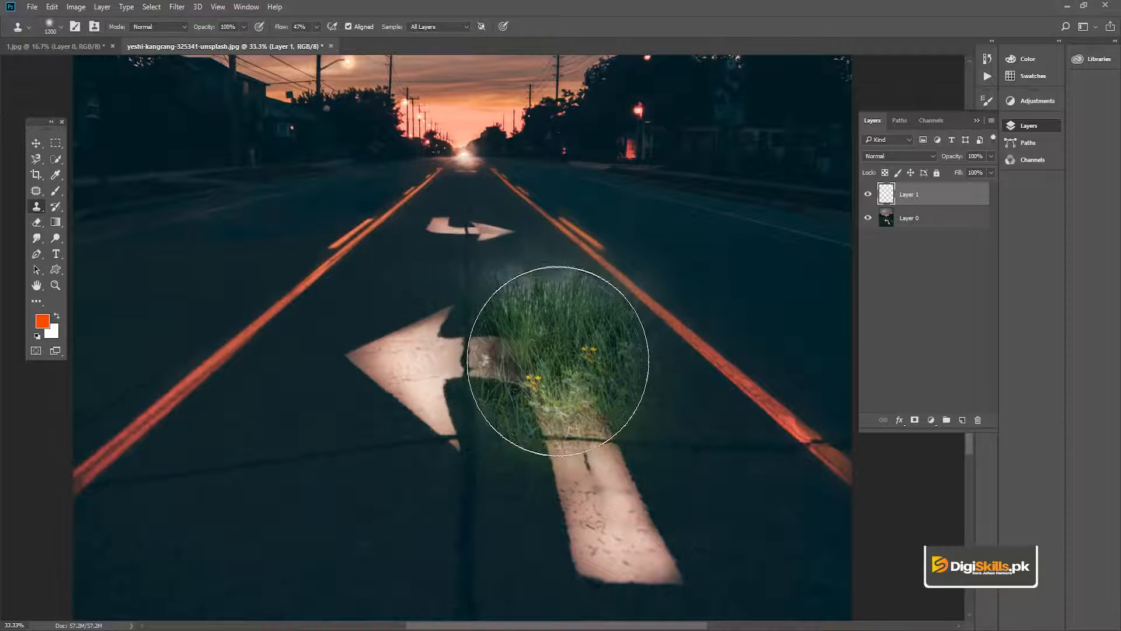
{"action": "key", "text": "bracketleft"}
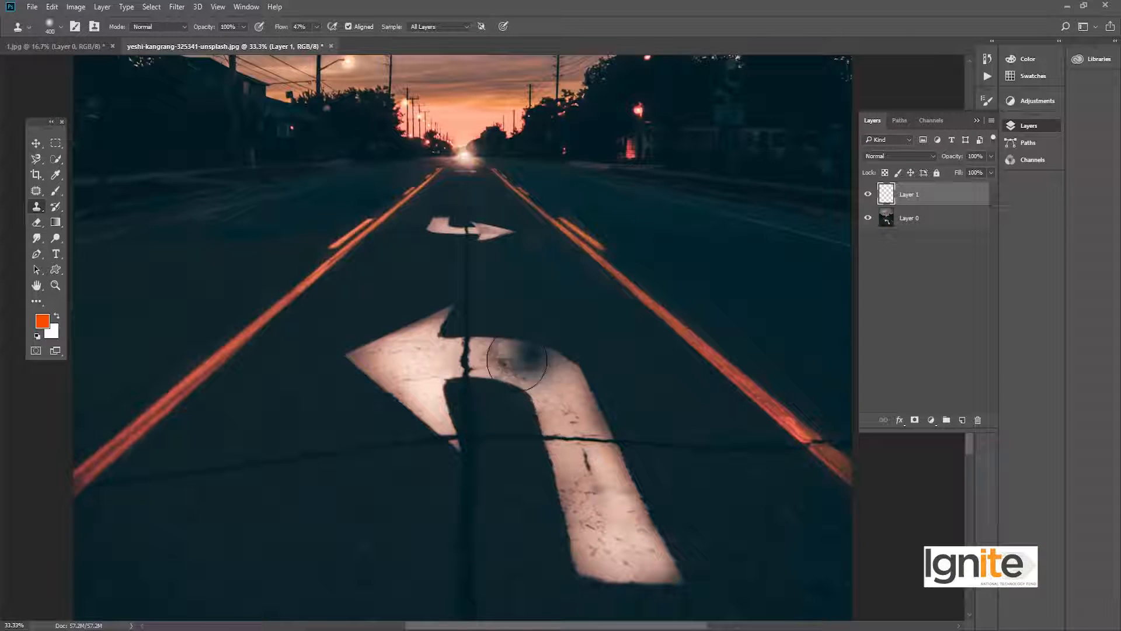
{"action": "key", "text": "bracketright"}
{"action": "key", "text": "bracketright"}
{"action": "key", "text": "bracketleft"}
{"action": "key", "text": "bracketleft"}
{"action": "key", "text": "bracketleft"}
{"action": "key", "text": "bracketleft"}
{"action": "key", "text": "bracketleft"}
{"action": "key", "text": "bracketleft"}
{"action": "key", "text": "bracketleft"}
{"action": "key", "text": "bracketleft"}
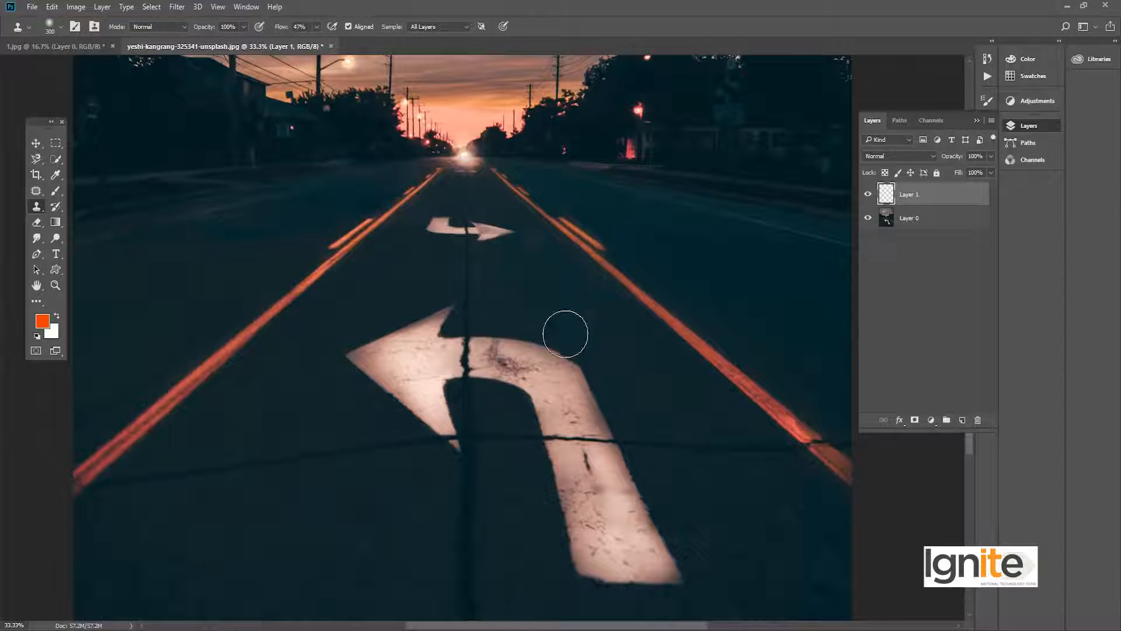
Step: Sample the dark asphalt above the large arrow's bend and clone it over the bend on the new layer
{"action": "key", "text": "z"}
{"action": "left_click", "coordinate": [512, 377]}
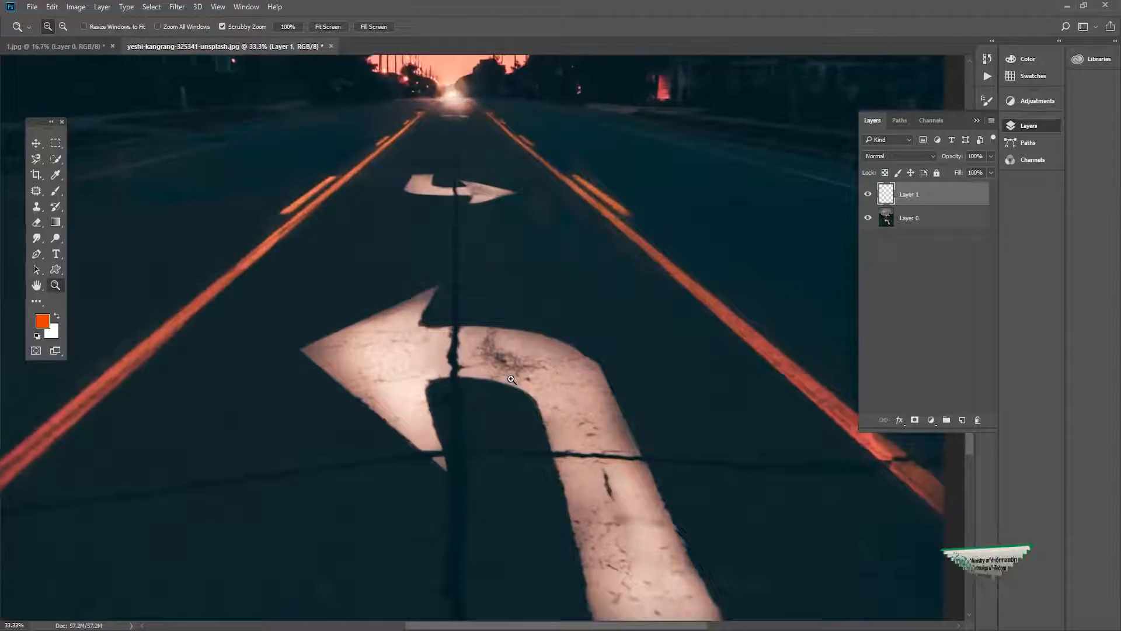
{"action": "left_click", "coordinate": [512, 379]}
{"action": "key", "text": "v"}
{"action": "left_click_drag", "start_coordinate": [513, 370], "coordinate": [513, 343]}
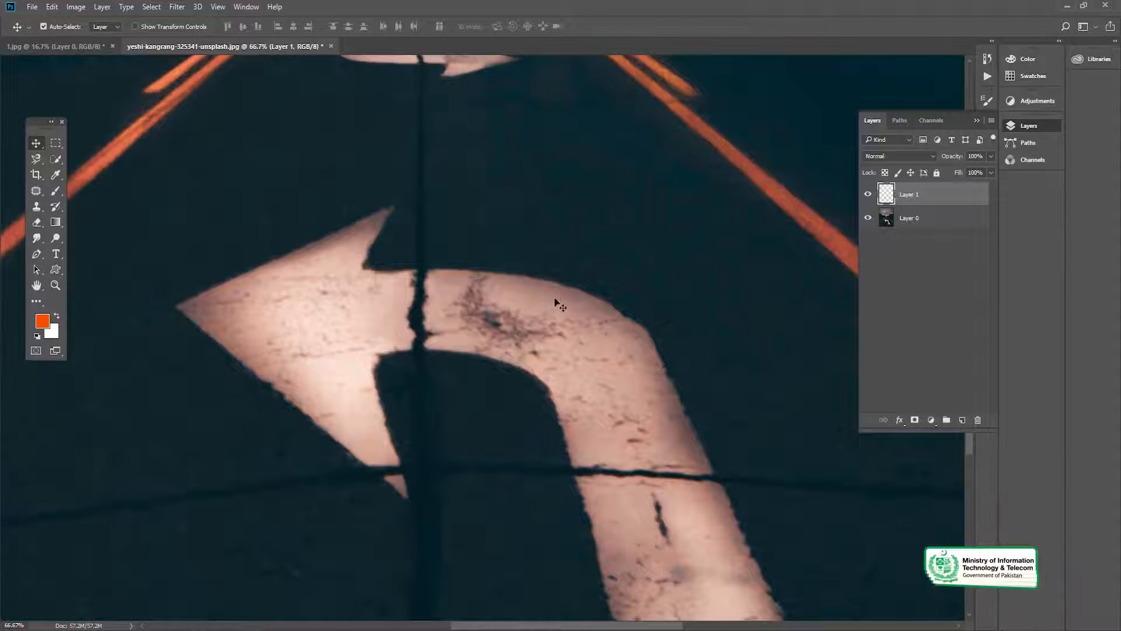
{"action": "key", "text": "s"}
{"action": "mouse_move", "coordinate": [625, 318]}
{"action": "left_mouse_down"}
{"action": "mouse_move", "coordinate": [602, 350]}
{"action": "mouse_move", "coordinate": [644, 303]}
{"action": "mouse_move", "coordinate": [575, 350]}
{"action": "left_mouse_up"}
{"action": "left_click", "coordinate": [576, 219], "text": "alt"}
{"action": "mouse_move", "coordinate": [543, 307]}
{"action": "left_mouse_down"}
{"action": "mouse_move", "coordinate": [569, 316]}
{"action": "mouse_move", "coordinate": [524, 384]}
{"action": "left_mouse_up"}
{"action": "left_click", "coordinate": [579, 176], "text": "alt"}
{"action": "left_click_drag", "start_coordinate": [550, 256], "coordinate": [527, 285]}
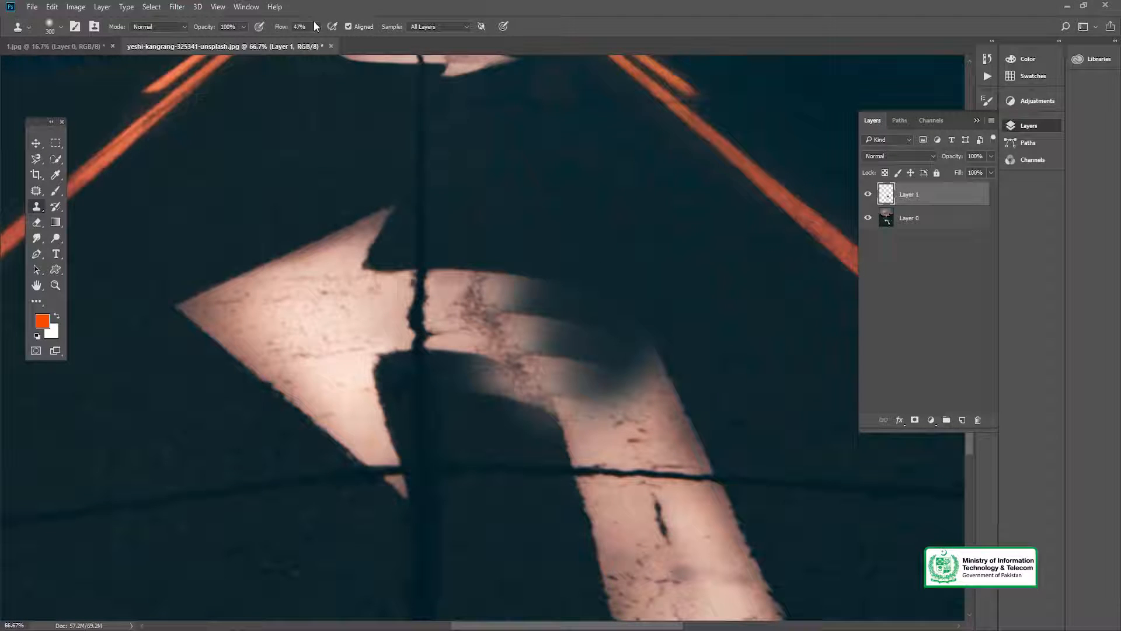
Step: Set the Clone Stamp's opacity to 27%, resample the asphalt above the arrow, and clone it faintly over the bend
{"action": "left_click_drag", "start_coordinate": [244, 29], "coordinate": [205, 42]}
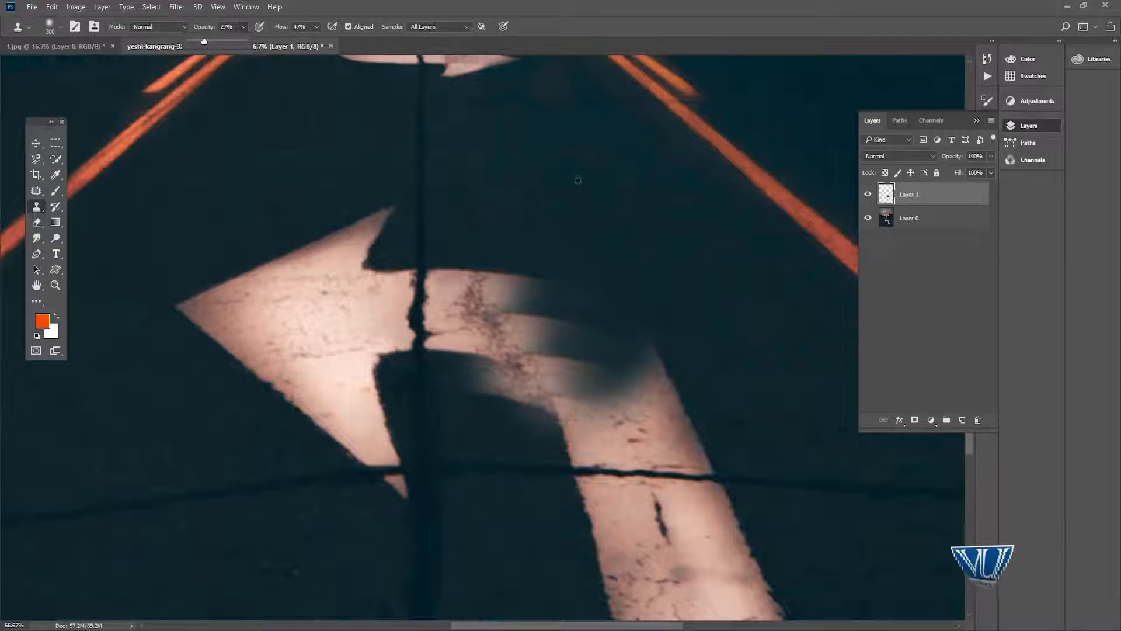
{"action": "mouse_move", "coordinate": [528, 198]}
{"action": "left_mouse_down"}
{"action": "mouse_move", "coordinate": [525, 286]}
{"action": "mouse_move", "coordinate": [584, 378]}
{"action": "mouse_move", "coordinate": [630, 324]}
{"action": "mouse_move", "coordinate": [574, 410]}
{"action": "mouse_move", "coordinate": [671, 397]}
{"action": "mouse_move", "coordinate": [599, 402]}
{"action": "mouse_move", "coordinate": [692, 396]}
{"action": "mouse_move", "coordinate": [653, 417]}
{"action": "mouse_move", "coordinate": [699, 406]}
{"action": "mouse_move", "coordinate": [629, 415]}
{"action": "mouse_move", "coordinate": [670, 378]}
{"action": "mouse_move", "coordinate": [599, 272]}
{"action": "left_mouse_up"}
{"action": "left_click", "coordinate": [590, 240], "text": "alt"}
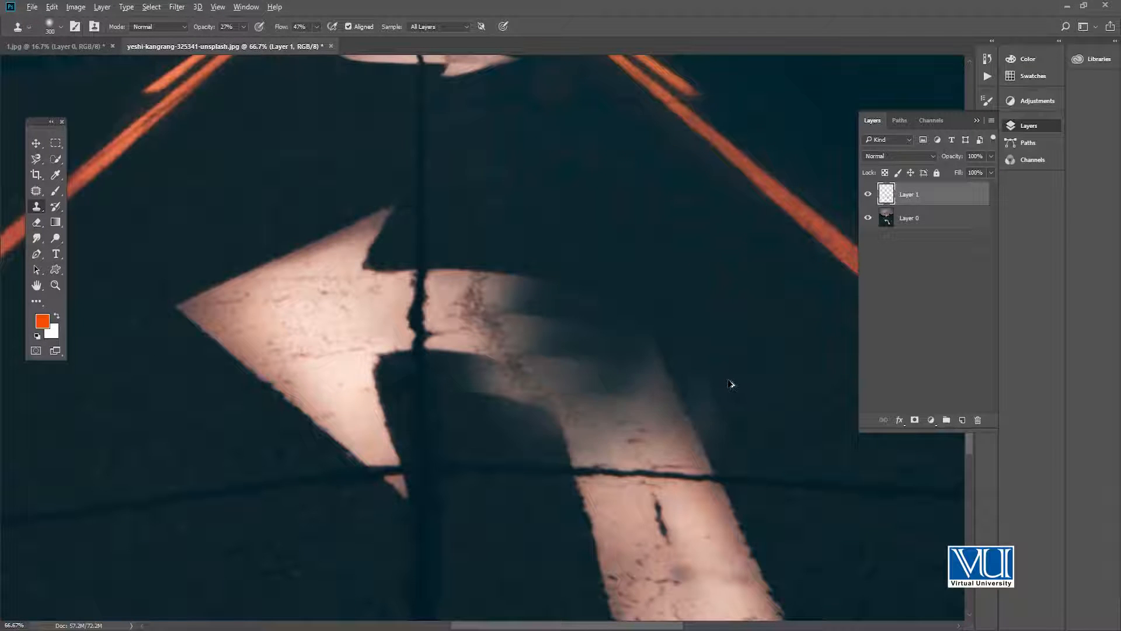
Step: Undo the latest faint clone strokes over the large arrow's bend
{"action": "key", "text": "ctrl+alt+z"}
{"action": "key", "text": "ctrl+alt+z"}
{"action": "mouse_move", "coordinate": [676, 388]}
{"action": "left_mouse_down"}
{"action": "mouse_move", "coordinate": [636, 388]}
{"action": "mouse_move", "coordinate": [669, 391]}
{"action": "mouse_move", "coordinate": [660, 430]}
{"action": "mouse_move", "coordinate": [615, 375]}
{"action": "mouse_move", "coordinate": [649, 422]}
{"action": "left_mouse_up"}
{"action": "key", "text": "ctrl+alt+z"}
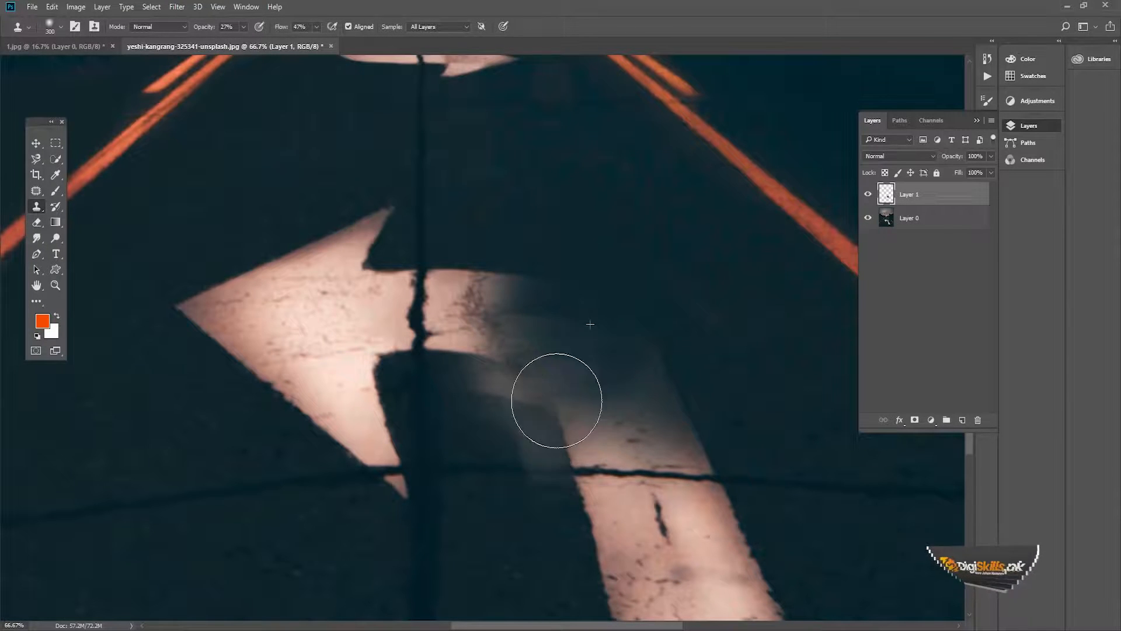
{"action": "key", "text": "ctrl+alt+z"}
{"action": "key", "text": "ctrl+alt+z"}
{"action": "key", "text": "ctrl+alt+z"}
{"action": "key", "text": "ctrl+alt+z"}
{"action": "left_click_drag", "start_coordinate": [453, 141], "coordinate": [515, 168]}
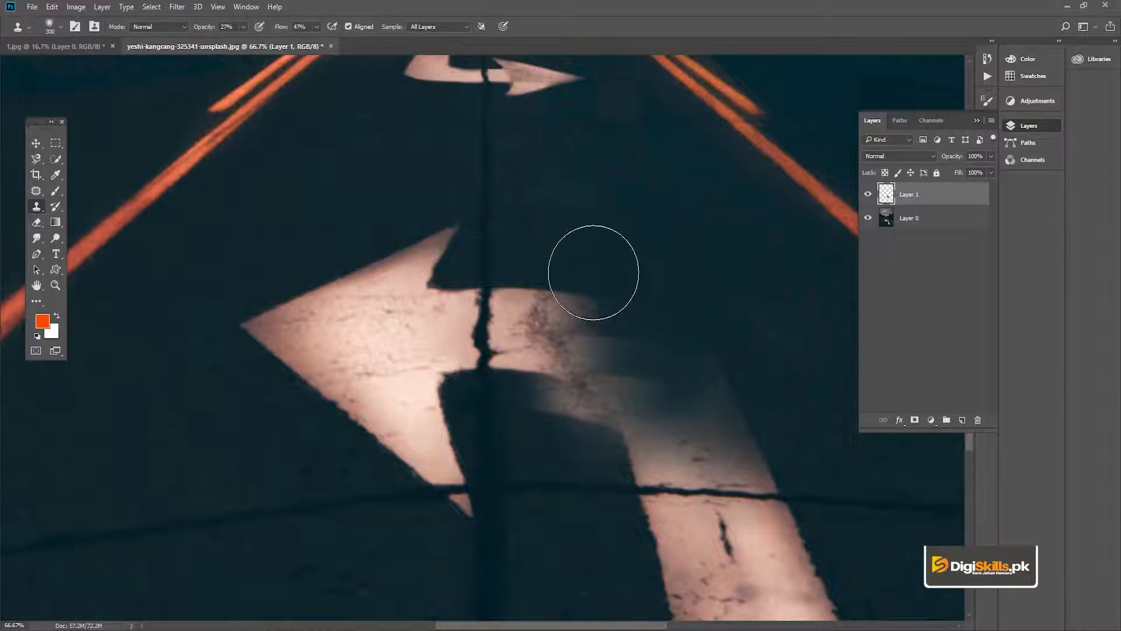
Step: Clone asphalt over the large arrow's bend in faint strokes, resampling the clean road above it
{"action": "mouse_move", "coordinate": [558, 275]}
{"action": "left_mouse_down"}
{"action": "mouse_move", "coordinate": [572, 338]}
{"action": "mouse_move", "coordinate": [626, 233]}
{"action": "left_mouse_up"}
{"action": "mouse_move", "coordinate": [558, 431]}
{"action": "left_mouse_down"}
{"action": "mouse_move", "coordinate": [572, 411]}
{"action": "mouse_move", "coordinate": [572, 454]}
{"action": "left_mouse_up"}
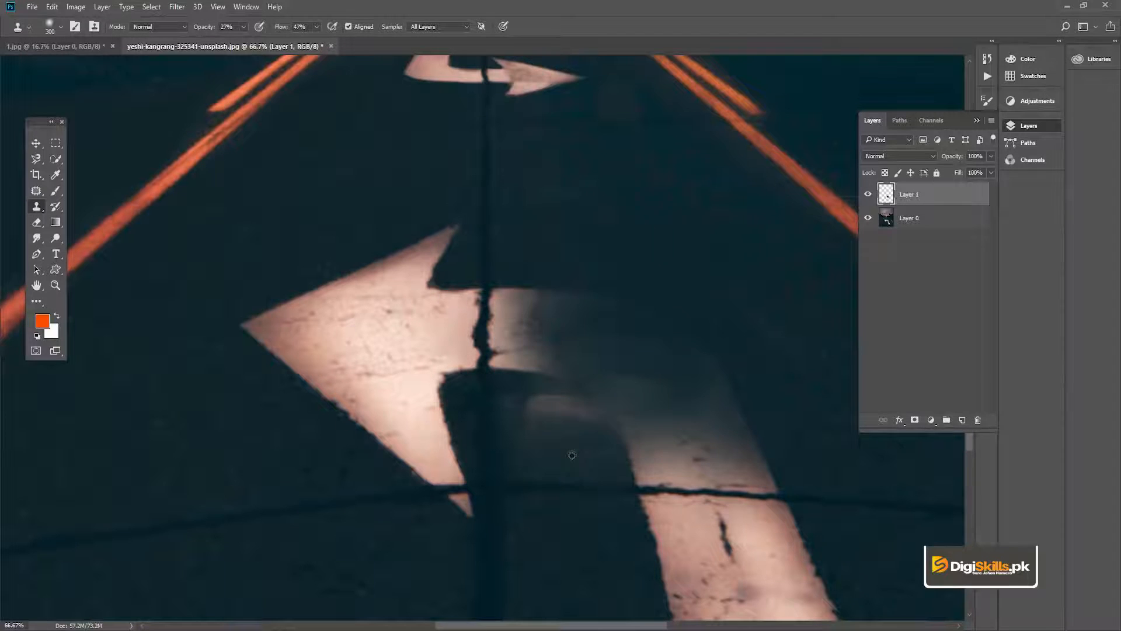
{"action": "mouse_move", "coordinate": [576, 407]}
{"action": "left_mouse_down"}
{"action": "mouse_move", "coordinate": [536, 404]}
{"action": "mouse_move", "coordinate": [558, 415]}
{"action": "mouse_move", "coordinate": [556, 385]}
{"action": "mouse_move", "coordinate": [568, 382]}
{"action": "mouse_move", "coordinate": [586, 405]}
{"action": "mouse_move", "coordinate": [560, 417]}
{"action": "mouse_move", "coordinate": [629, 393]}
{"action": "left_mouse_up"}
{"action": "left_click", "coordinate": [654, 246], "text": "alt"}
{"action": "mouse_move", "coordinate": [591, 298]}
{"action": "left_mouse_down"}
{"action": "mouse_move", "coordinate": [540, 283]}
{"action": "mouse_move", "coordinate": [589, 239]}
{"action": "left_mouse_up"}
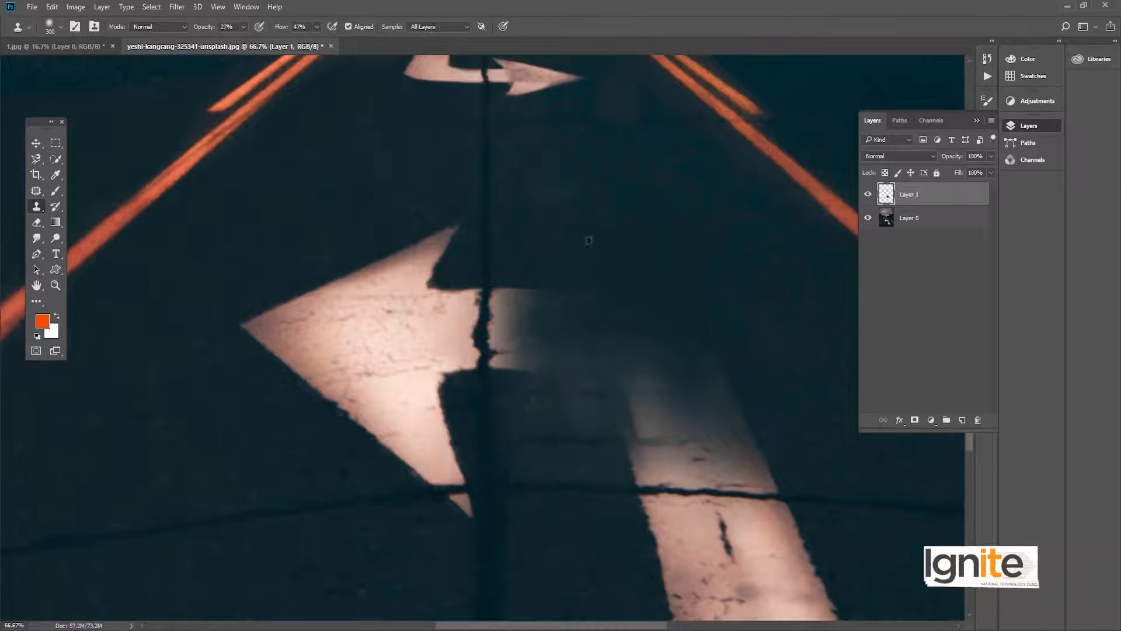
{"action": "left_click", "coordinate": [543, 283]}
Step: Clone asphalt over the upper part of the large arrow's shaft, down to the horizontal road crack
{"action": "left_click_drag", "start_coordinate": [730, 304], "coordinate": [618, 257]}
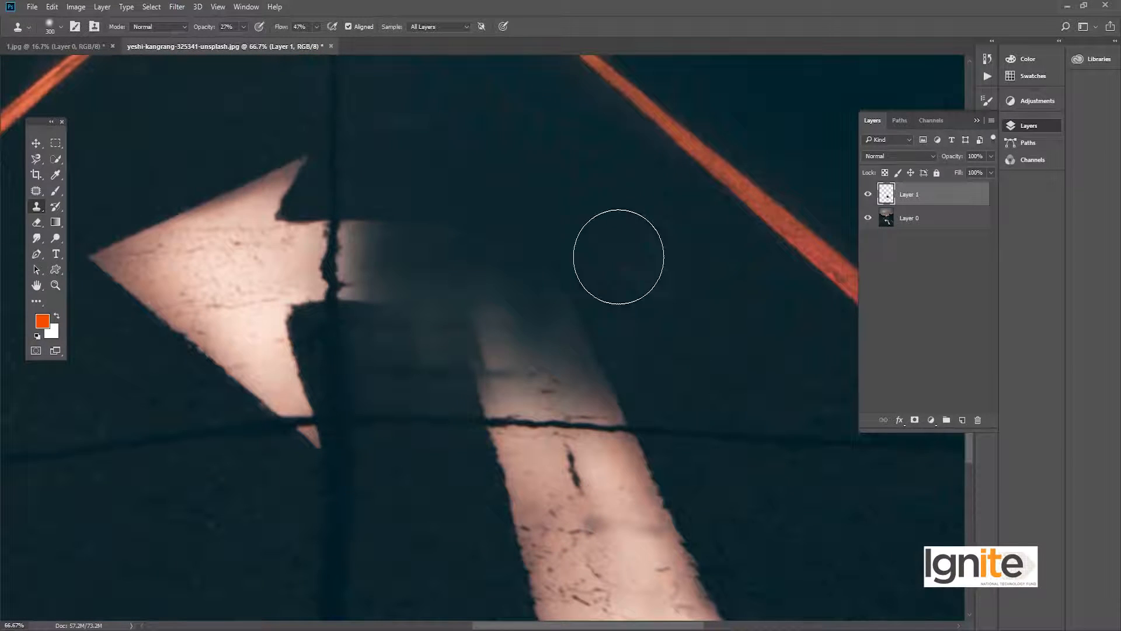
{"action": "mouse_move", "coordinate": [584, 333]}
{"action": "left_mouse_down"}
{"action": "mouse_move", "coordinate": [467, 343]}
{"action": "mouse_move", "coordinate": [551, 383]}
{"action": "mouse_move", "coordinate": [401, 375]}
{"action": "mouse_move", "coordinate": [490, 403]}
{"action": "left_mouse_up"}
{"action": "mouse_move", "coordinate": [605, 365]}
{"action": "left_mouse_down"}
{"action": "mouse_move", "coordinate": [485, 366]}
{"action": "mouse_move", "coordinate": [521, 359]}
{"action": "mouse_move", "coordinate": [507, 339]}
{"action": "mouse_move", "coordinate": [468, 368]}
{"action": "left_mouse_up"}
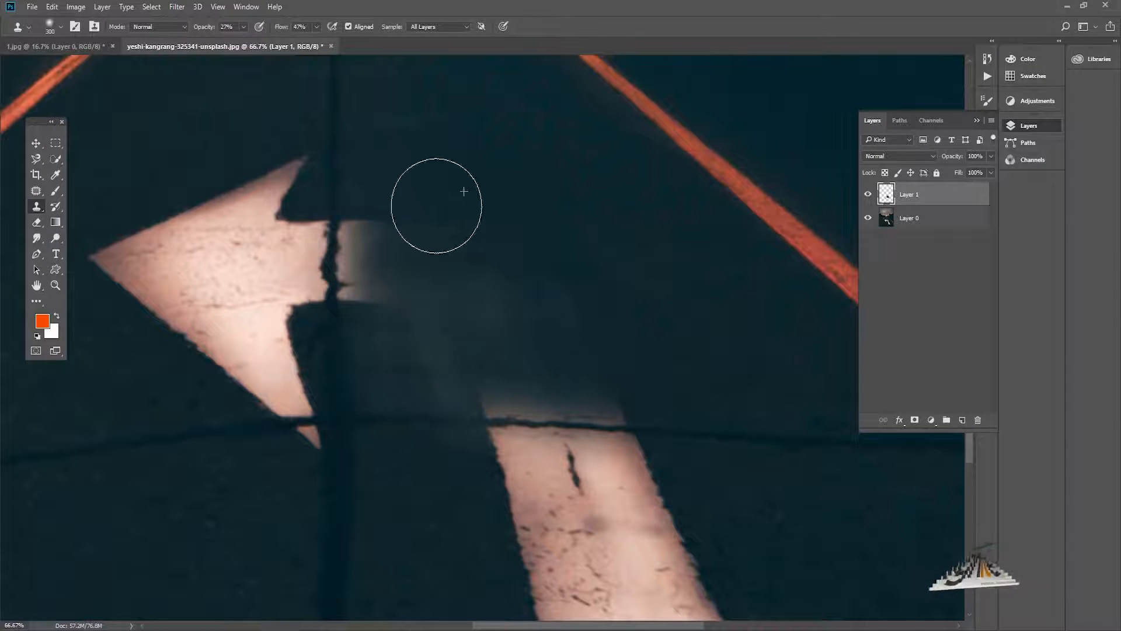
Step: Set the Clone Stamp's opacity to 40% and its flow to 60%
{"action": "left_click_drag", "start_coordinate": [476, 176], "coordinate": [592, 251]}
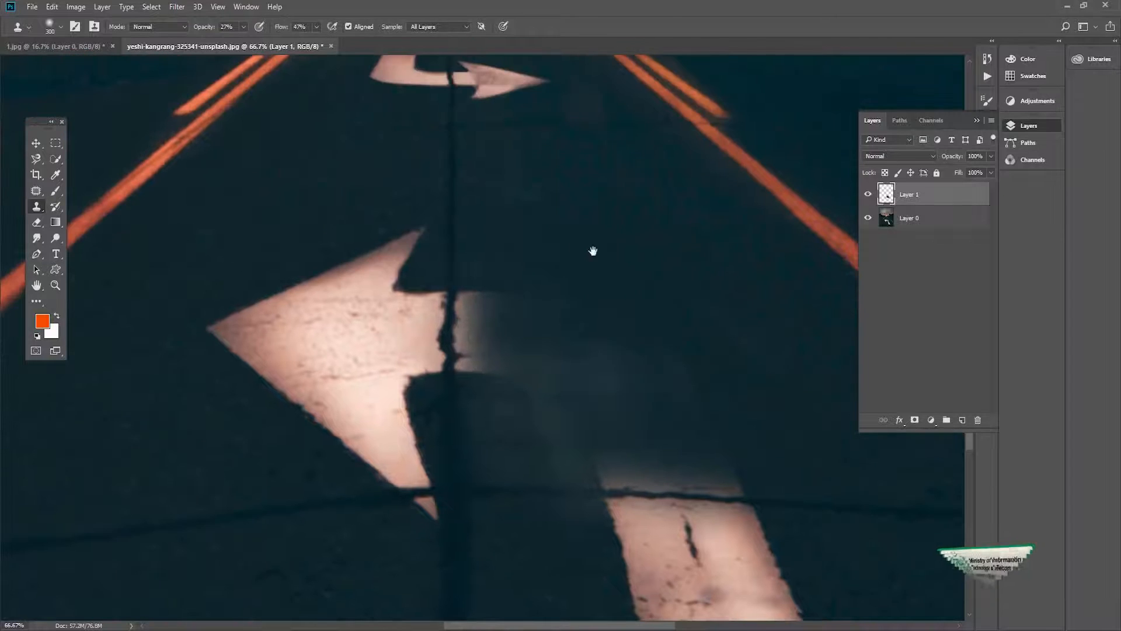
{"action": "left_click", "coordinate": [243, 27]}
{"action": "left_click_drag", "start_coordinate": [247, 42], "coordinate": [250, 40]}
{"action": "left_click", "coordinate": [306, 6]}
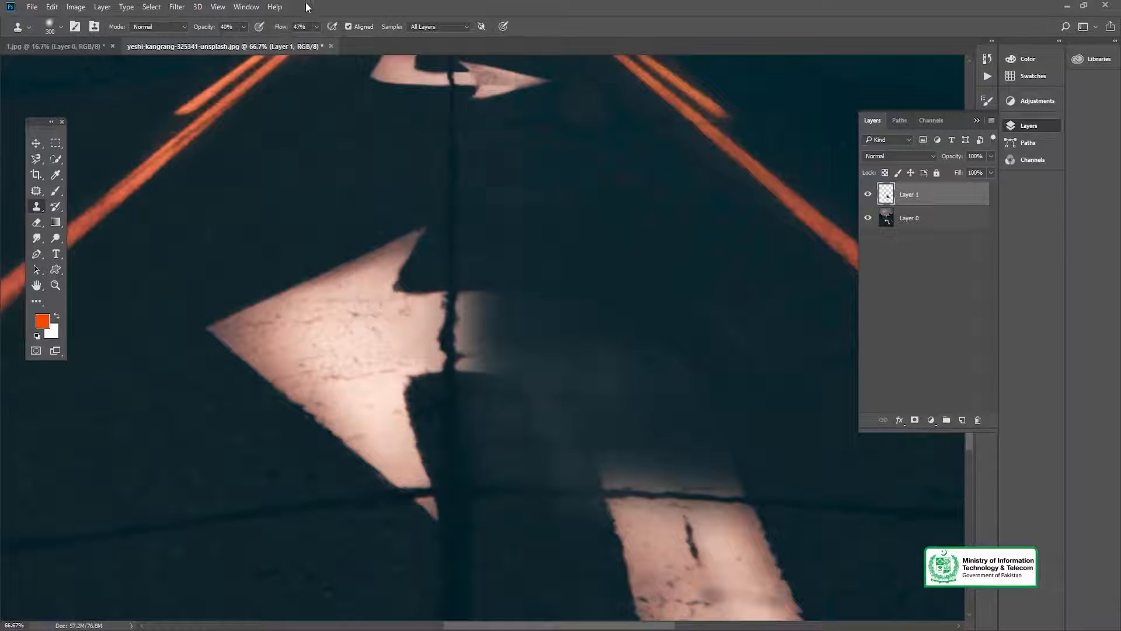
{"action": "left_click_drag", "start_coordinate": [317, 40], "coordinate": [323, 44]}
{"action": "left_click", "coordinate": [348, 5]}
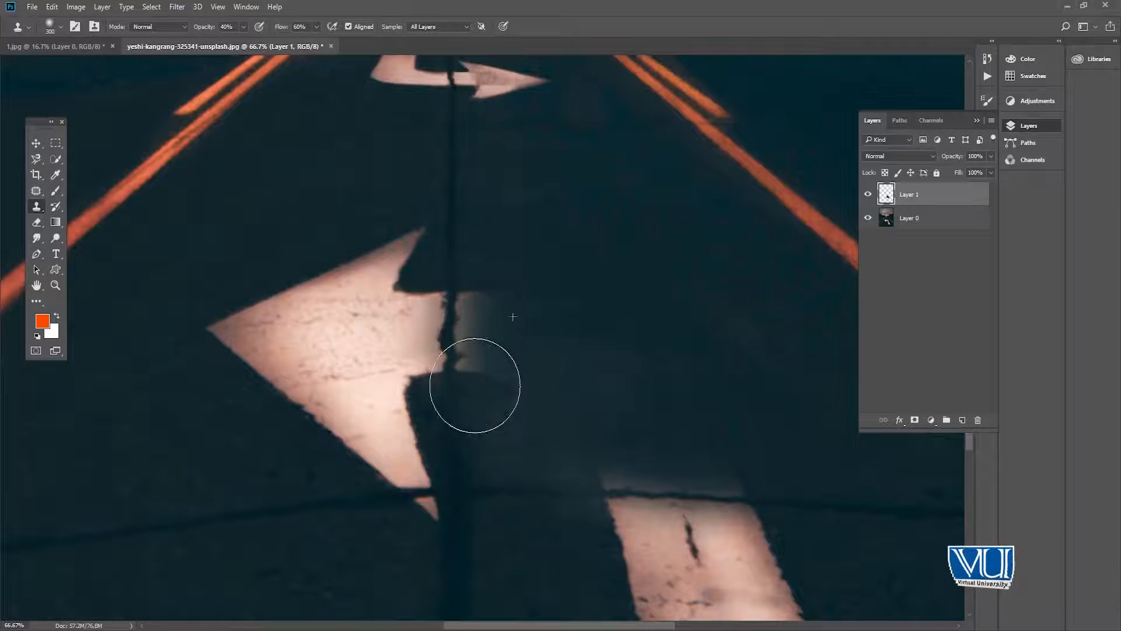
Step: Clone asphalt over the large arrow's neck and the tip and upper edge of its head, sampling the road above the arrowhead
{"action": "mouse_move", "coordinate": [465, 394]}
{"action": "left_mouse_down"}
{"action": "mouse_move", "coordinate": [450, 260]}
{"action": "mouse_move", "coordinate": [509, 261]}
{"action": "left_mouse_up"}
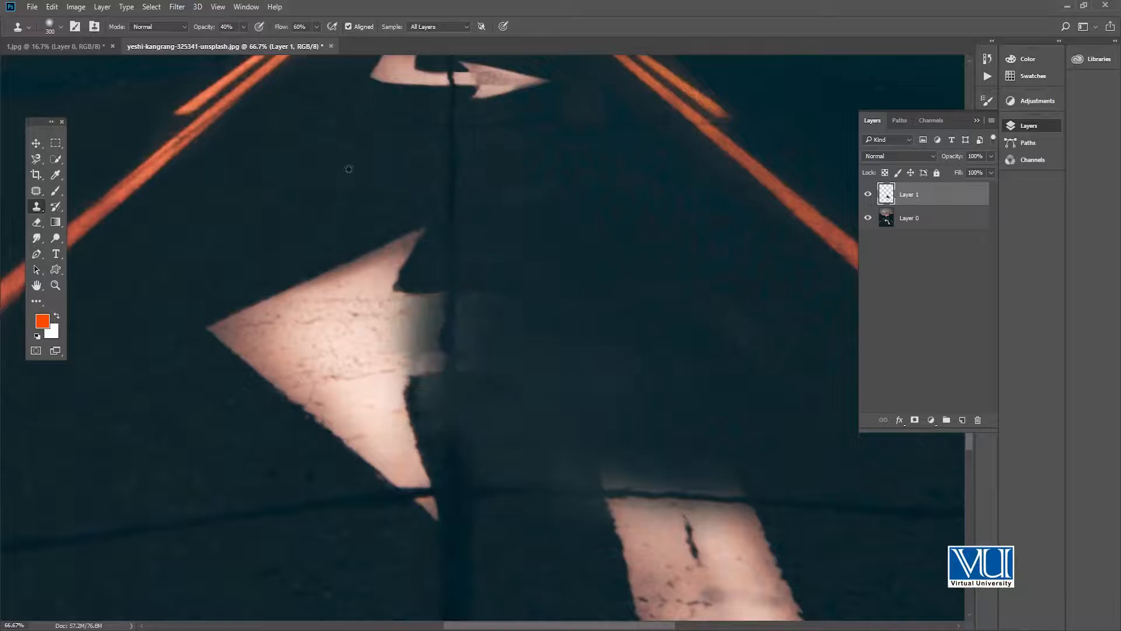
{"action": "mouse_move", "coordinate": [342, 279]}
{"action": "left_mouse_down"}
{"action": "mouse_move", "coordinate": [402, 234]}
{"action": "mouse_move", "coordinate": [336, 254]}
{"action": "left_mouse_up"}
{"action": "left_click", "coordinate": [359, 195], "text": "alt"}
{"action": "mouse_move", "coordinate": [271, 292]}
{"action": "left_mouse_down"}
{"action": "mouse_move", "coordinate": [350, 292]}
{"action": "mouse_move", "coordinate": [327, 350]}
{"action": "left_mouse_up"}
{"action": "mouse_move", "coordinate": [255, 309]}
{"action": "left_mouse_down"}
{"action": "mouse_move", "coordinate": [220, 355]}
{"action": "mouse_move", "coordinate": [189, 350]}
{"action": "mouse_move", "coordinate": [197, 338]}
{"action": "mouse_move", "coordinate": [254, 341]}
{"action": "mouse_move", "coordinate": [228, 324]}
{"action": "left_mouse_up"}
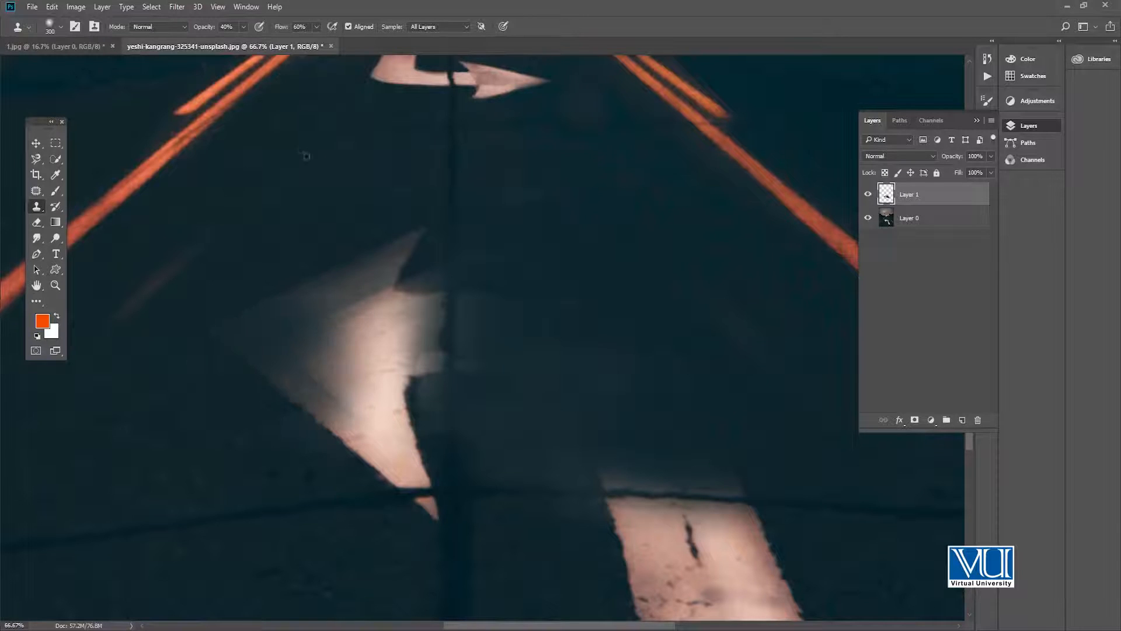
Step: Clone asphalt over the rest of the large arrowhead, including its lower barb
{"action": "mouse_move", "coordinate": [270, 421]}
{"action": "left_mouse_down"}
{"action": "mouse_move", "coordinate": [408, 250]}
{"action": "mouse_move", "coordinate": [381, 360]}
{"action": "mouse_move", "coordinate": [240, 444]}
{"action": "left_mouse_up"}
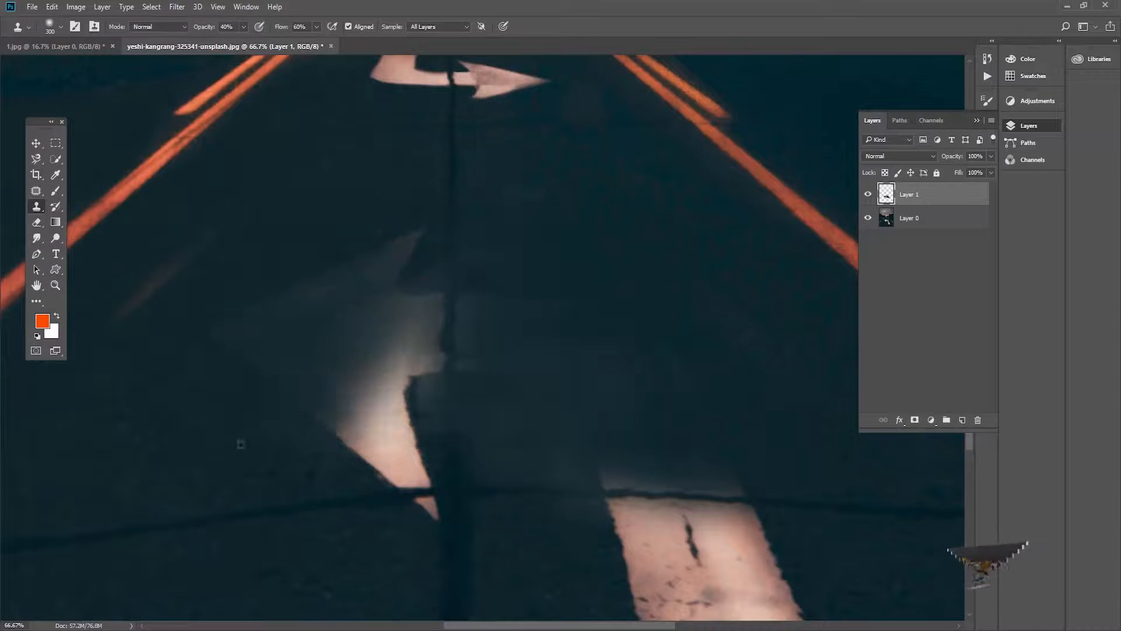
{"action": "mouse_move", "coordinate": [273, 345]}
{"action": "left_mouse_down"}
{"action": "mouse_move", "coordinate": [380, 408]}
{"action": "mouse_move", "coordinate": [405, 213]}
{"action": "mouse_move", "coordinate": [310, 428]}
{"action": "mouse_move", "coordinate": [341, 201]}
{"action": "left_mouse_up"}
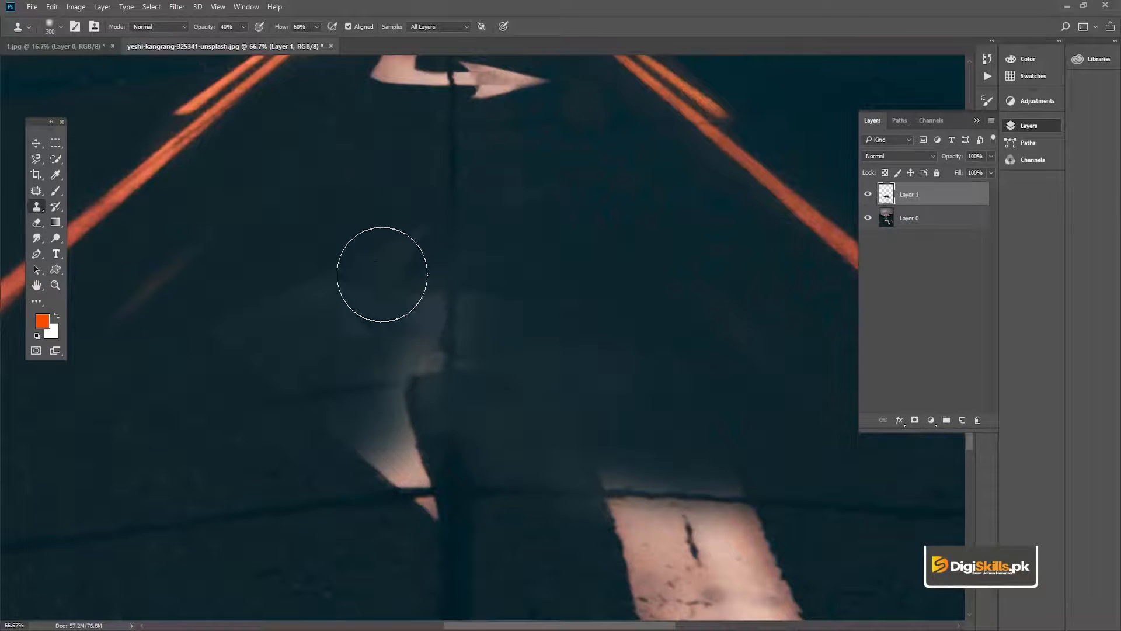
{"action": "left_click_drag", "start_coordinate": [433, 413], "coordinate": [425, 296]}
{"action": "mouse_move", "coordinate": [378, 426]}
{"action": "left_mouse_down"}
{"action": "mouse_move", "coordinate": [395, 420]}
{"action": "mouse_move", "coordinate": [413, 370]}
{"action": "mouse_move", "coordinate": [390, 397]}
{"action": "left_mouse_up"}
{"action": "left_click_drag", "start_coordinate": [333, 332], "coordinate": [432, 501]}
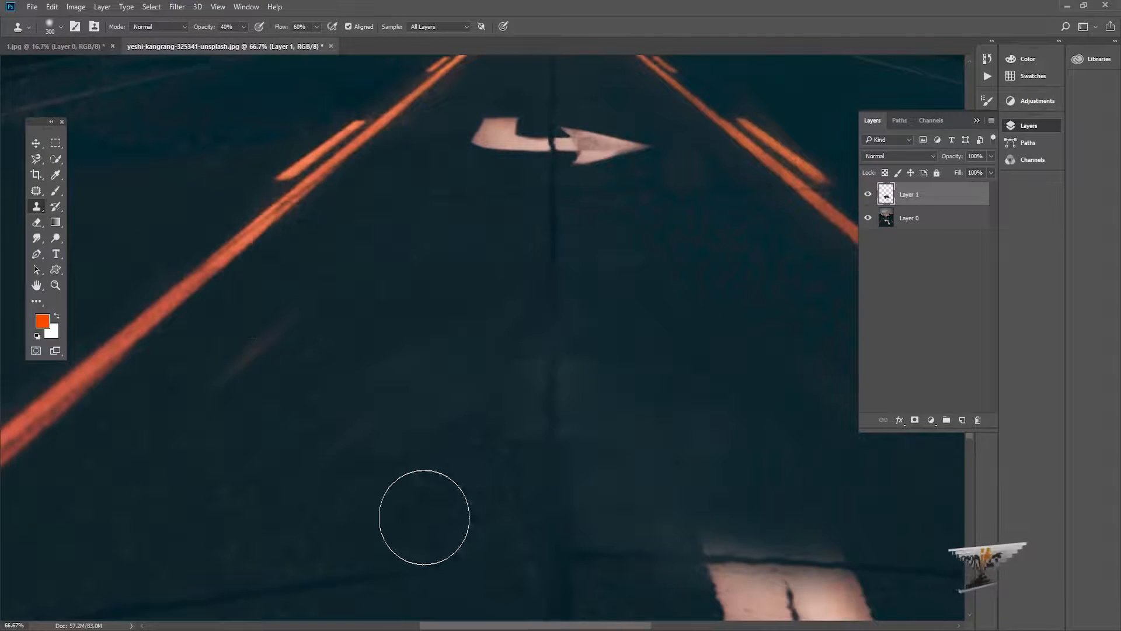
Step: Clone asphalt over the upper end of the remaining arrow shaft, just below the horizontal road crack
{"action": "scroll", "coordinate": [370, 325], "scroll_direction": "down", "scroll_amount": 3}
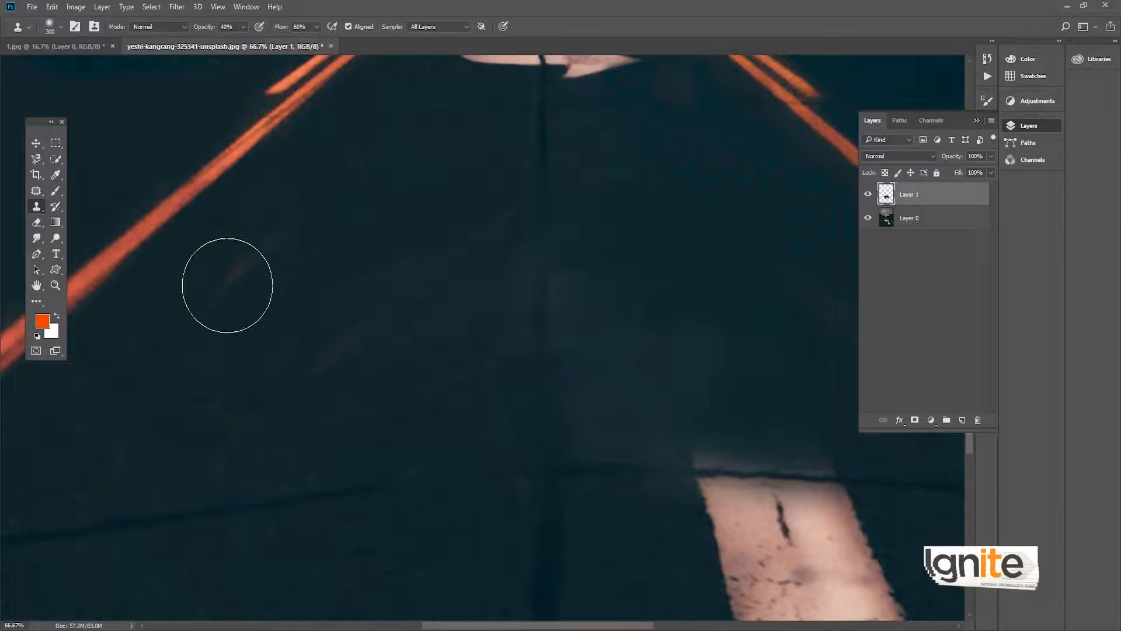
{"action": "left_click_drag", "start_coordinate": [501, 287], "coordinate": [267, 232]}
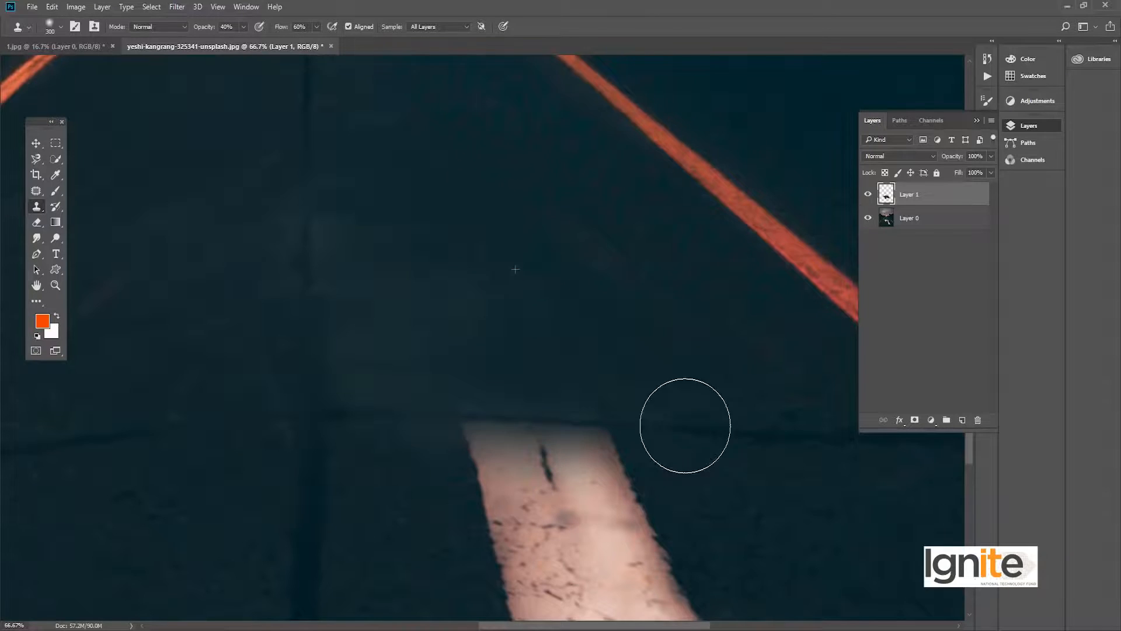
{"action": "left_click_drag", "start_coordinate": [671, 427], "coordinate": [635, 334]}
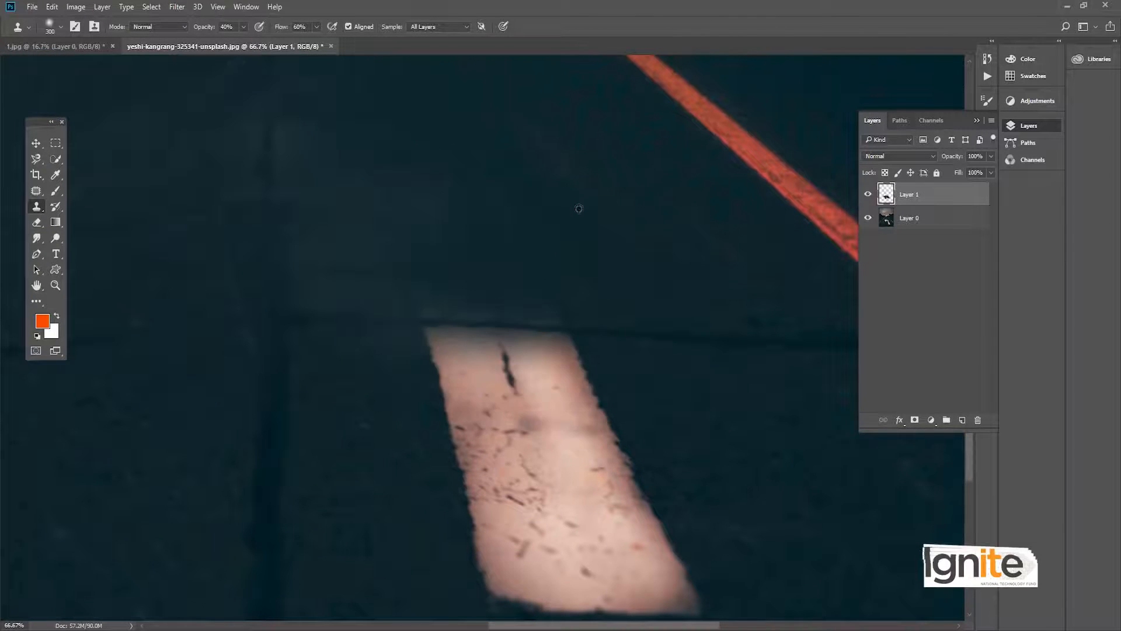
{"action": "mouse_move", "coordinate": [550, 325]}
{"action": "left_mouse_down"}
{"action": "mouse_move", "coordinate": [514, 374]}
{"action": "mouse_move", "coordinate": [493, 336]}
{"action": "mouse_move", "coordinate": [418, 395]}
{"action": "mouse_move", "coordinate": [569, 421]}
{"action": "left_mouse_up"}
Step: Try cloning asphalt sampled beside the arrow's shaft over its upper part, and undo the strokes
{"action": "left_click", "coordinate": [801, 449], "text": "alt"}
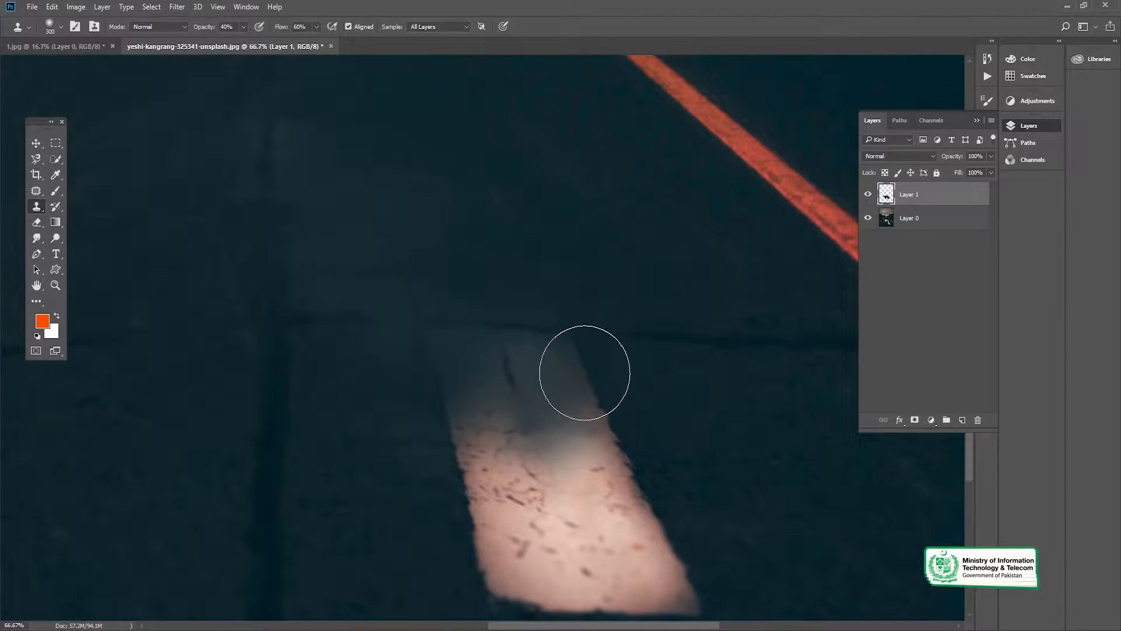
{"action": "left_click_drag", "start_coordinate": [585, 373], "coordinate": [530, 435]}
{"action": "left_click_drag", "start_coordinate": [474, 371], "coordinate": [403, 408]}
{"action": "left_click_drag", "start_coordinate": [587, 350], "coordinate": [543, 454]}
{"action": "key", "text": "ctrl+alt+z"}
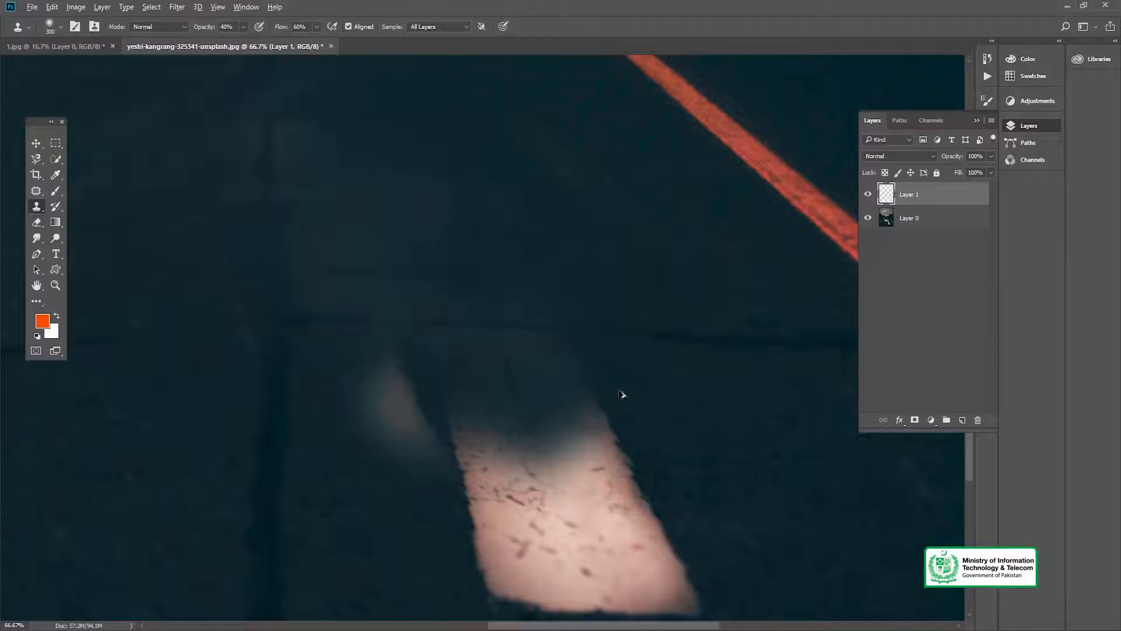
{"action": "key", "text": "ctrl+alt+z"}
Step: Clone nearby asphalt with the Clone Stamp tool over the remaining arrow shaft down to its base
{"action": "left_click_drag", "start_coordinate": [453, 369], "coordinate": [342, 259]}
{"action": "left_click", "coordinate": [619, 338], "text": "alt"}
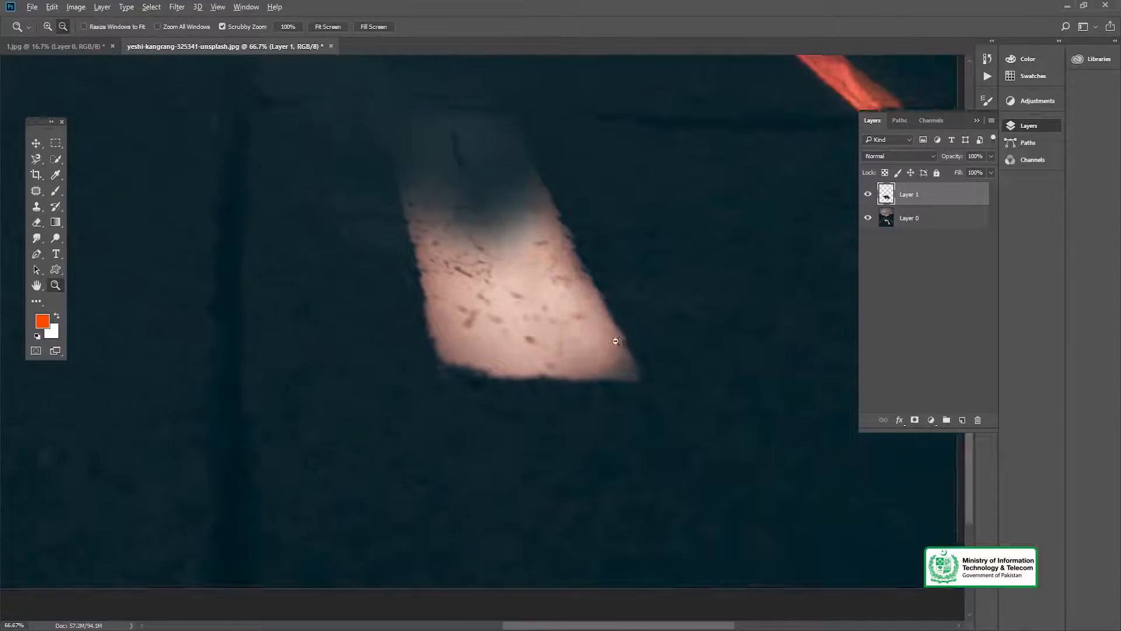
{"action": "left_click", "coordinate": [594, 392], "text": "alt"}
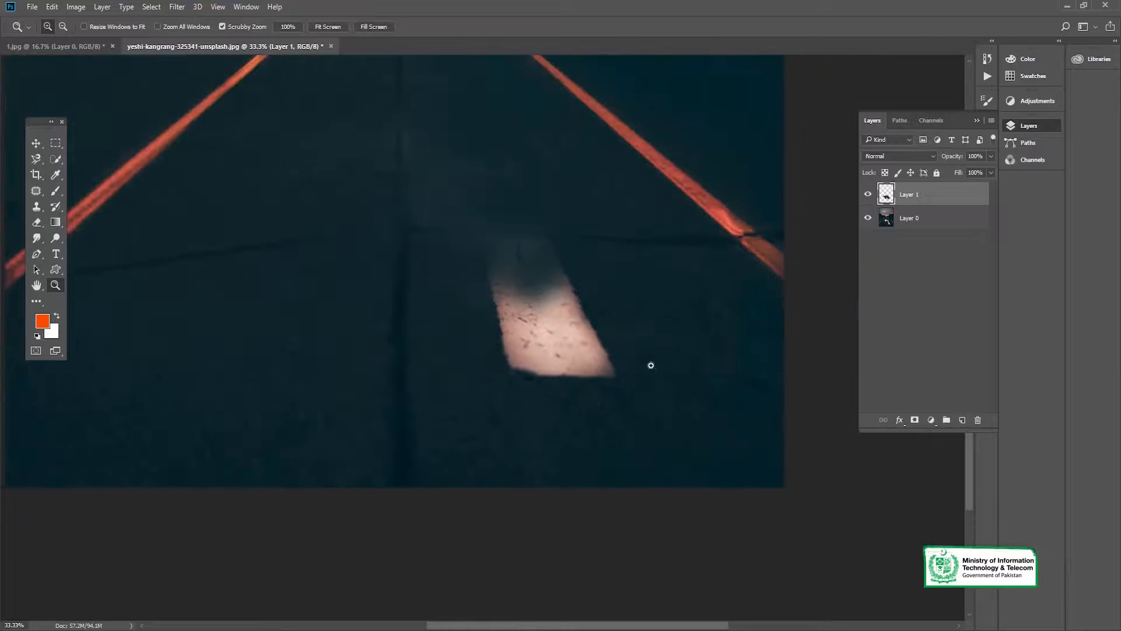
{"action": "left_click", "coordinate": [552, 288]}
{"action": "left_click", "coordinate": [550, 281]}
{"action": "left_click_drag", "start_coordinate": [596, 292], "coordinate": [624, 343]}
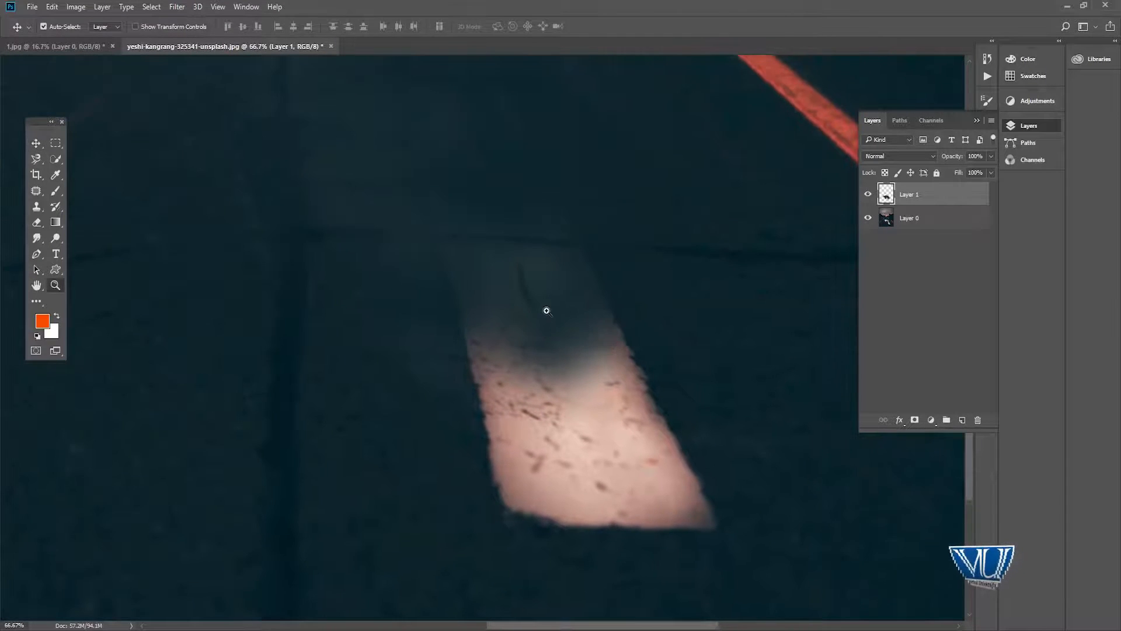
{"action": "left_click", "coordinate": [540, 305], "text": "alt"}
{"action": "key", "text": "s"}
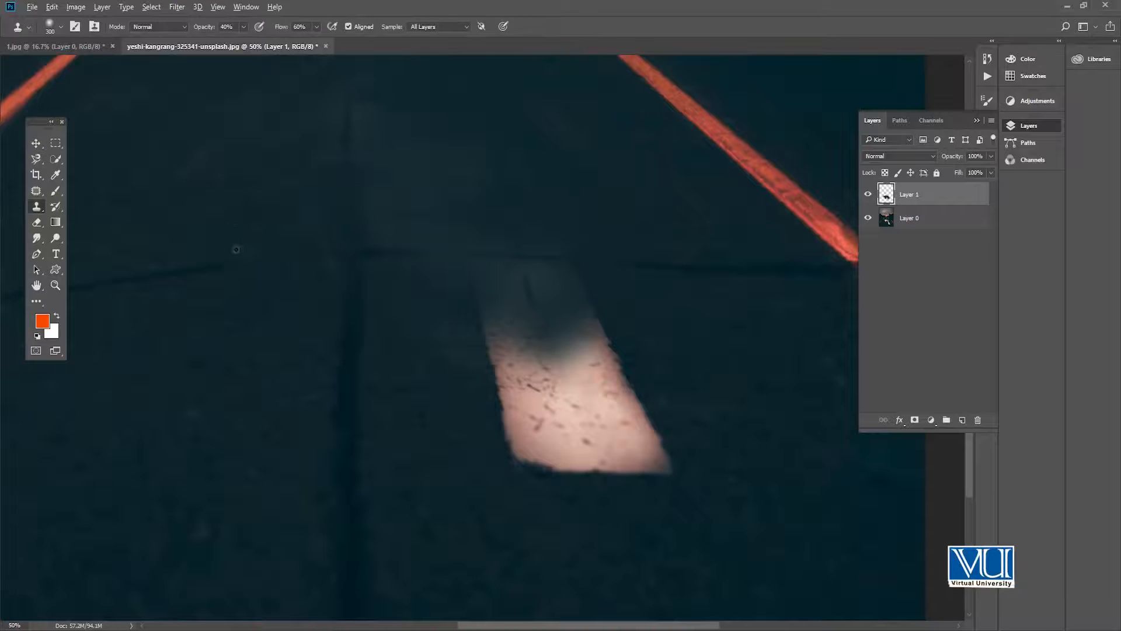
{"action": "mouse_move", "coordinate": [484, 267]}
{"action": "left_mouse_down"}
{"action": "mouse_move", "coordinate": [497, 419]}
{"action": "mouse_move", "coordinate": [480, 386]}
{"action": "mouse_move", "coordinate": [498, 440]}
{"action": "mouse_move", "coordinate": [486, 415]}
{"action": "mouse_move", "coordinate": [495, 438]}
{"action": "mouse_move", "coordinate": [480, 450]}
{"action": "mouse_move", "coordinate": [451, 430]}
{"action": "mouse_move", "coordinate": [503, 386]}
{"action": "mouse_move", "coordinate": [527, 440]}
{"action": "mouse_move", "coordinate": [536, 412]}
{"action": "mouse_move", "coordinate": [552, 448]}
{"action": "mouse_move", "coordinate": [616, 463]}
{"action": "left_mouse_up"}
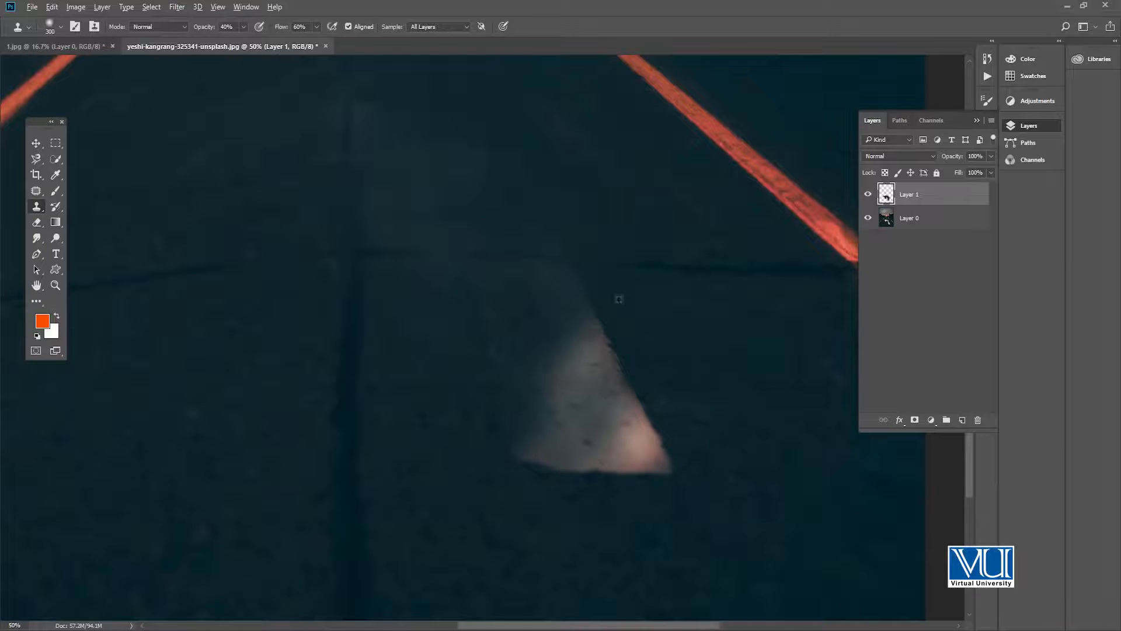
{"action": "mouse_move", "coordinate": [546, 376]}
{"action": "left_mouse_down"}
{"action": "mouse_move", "coordinate": [533, 418]}
{"action": "mouse_move", "coordinate": [571, 428]}
{"action": "mouse_move", "coordinate": [646, 412]}
{"action": "mouse_move", "coordinate": [658, 471]}
{"action": "mouse_move", "coordinate": [586, 463]}
{"action": "mouse_move", "coordinate": [570, 435]}
{"action": "mouse_move", "coordinate": [674, 420]}
{"action": "mouse_move", "coordinate": [616, 394]}
{"action": "left_mouse_up"}
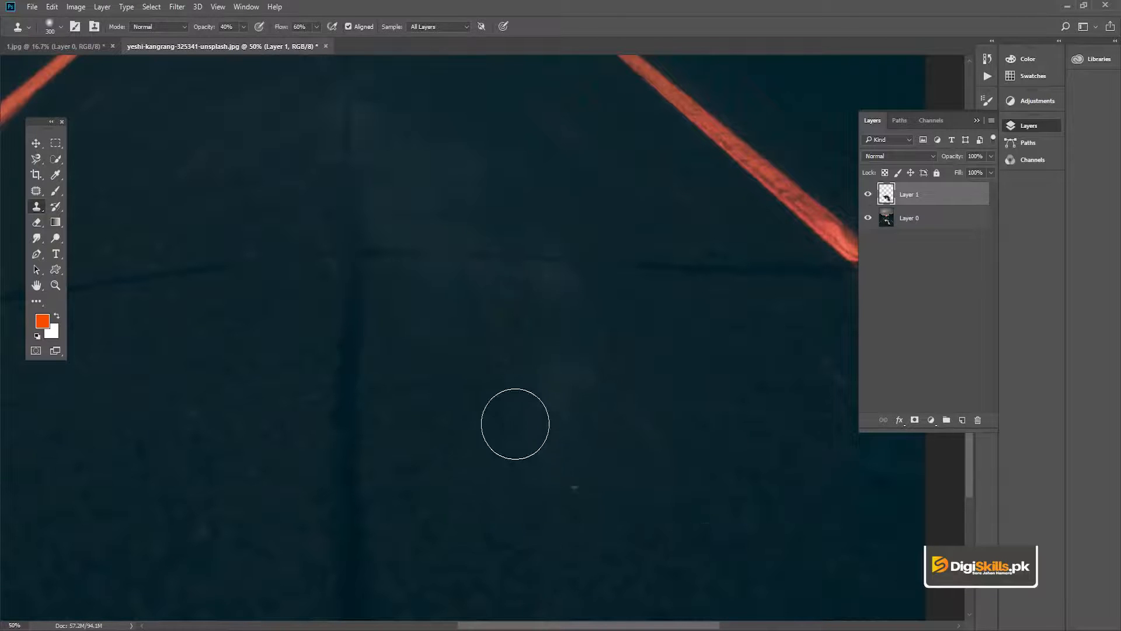
Step: Compare the whole retouched road with the original by hiding and showing Layer 1
{"action": "left_click_drag", "start_coordinate": [583, 306], "coordinate": [647, 420]}
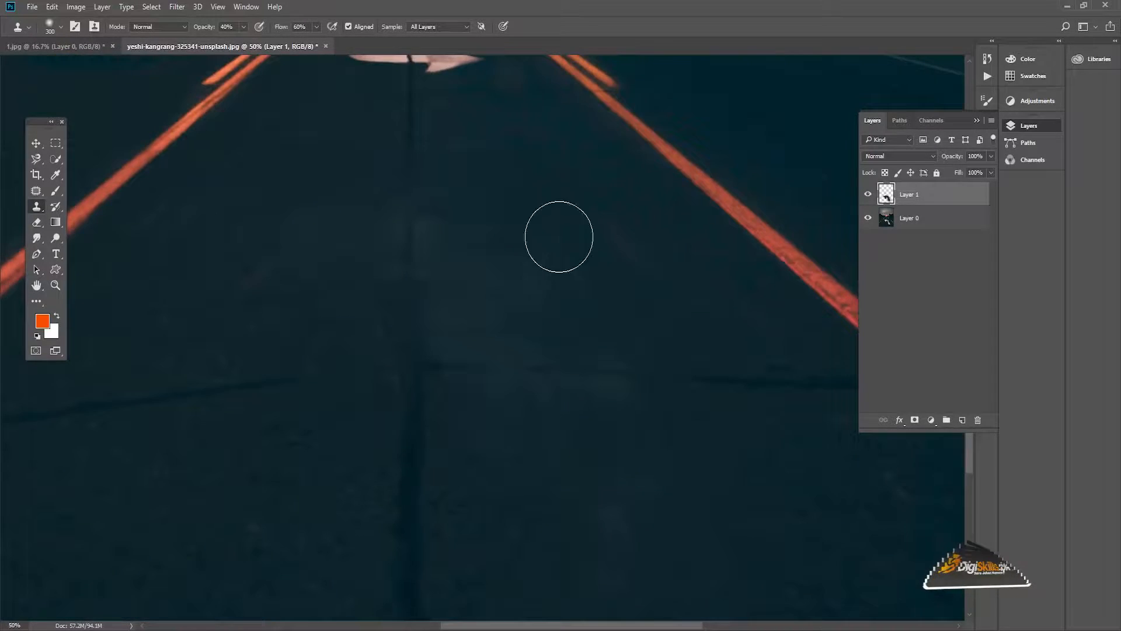
{"action": "key", "text": "z"}
{"action": "left_click", "coordinate": [419, 318], "text": "alt"}
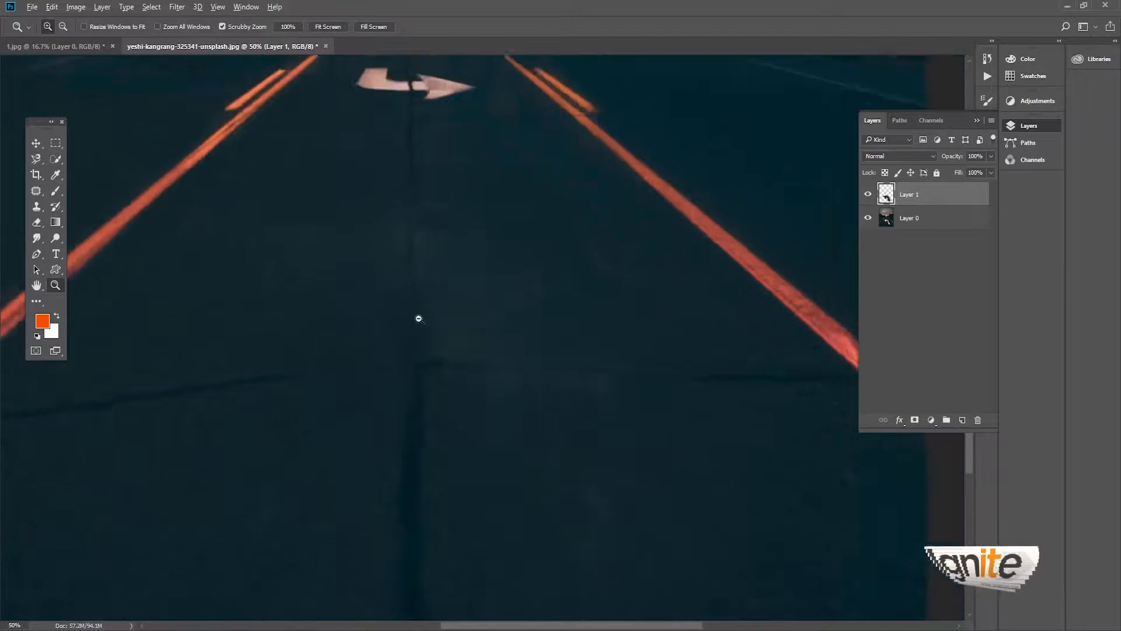
{"action": "left_click", "coordinate": [416, 351], "text": "alt"}
{"action": "left_click", "coordinate": [415, 356], "text": "alt"}
{"action": "left_click", "coordinate": [499, 475]}
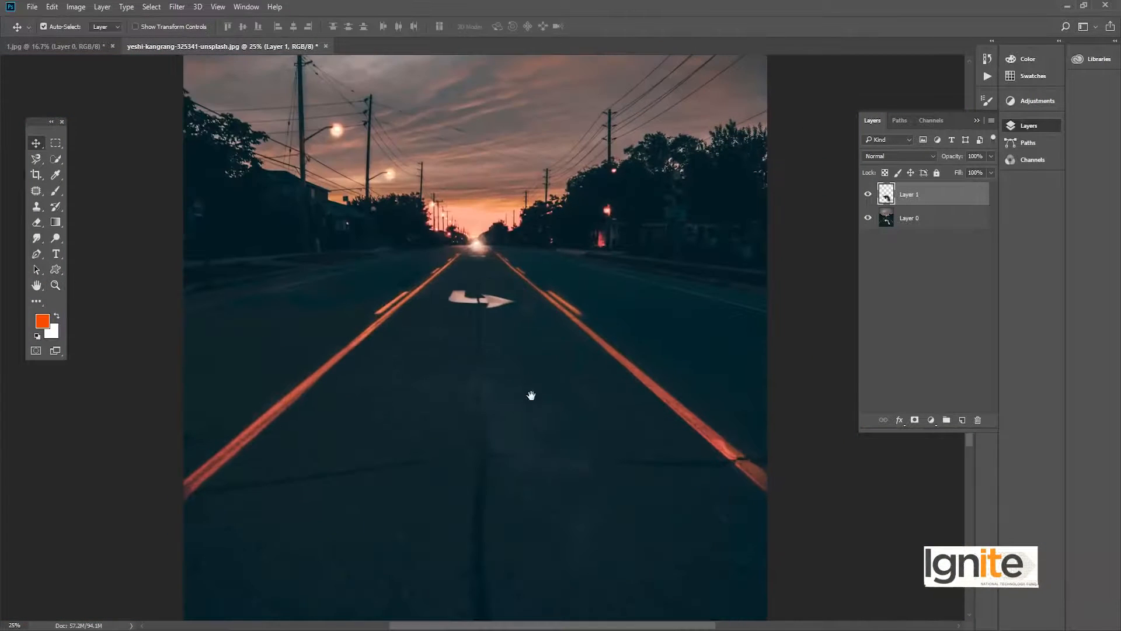
{"action": "left_click_drag", "start_coordinate": [531, 395], "coordinate": [527, 338]}
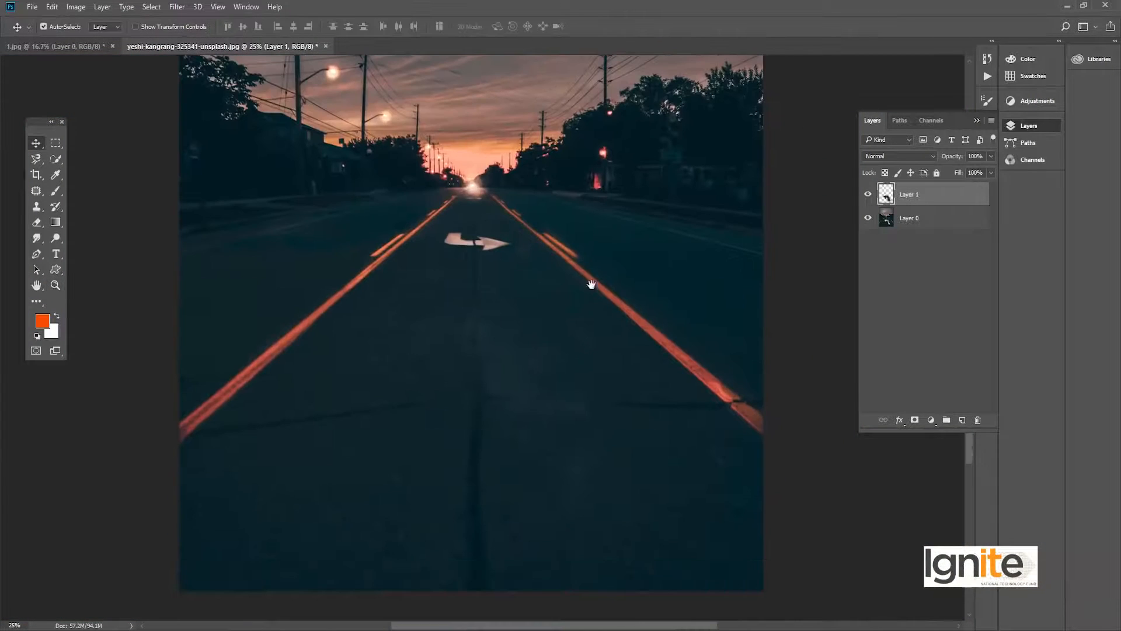
{"action": "left_click", "coordinate": [867, 196]}
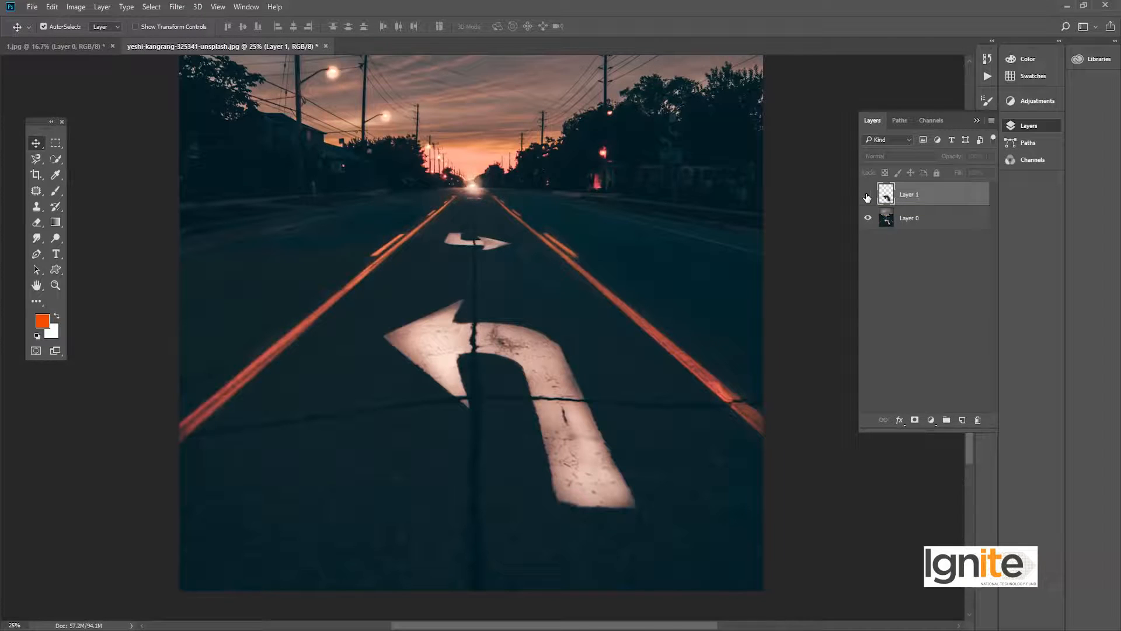
{"action": "left_click", "coordinate": [888, 210]}
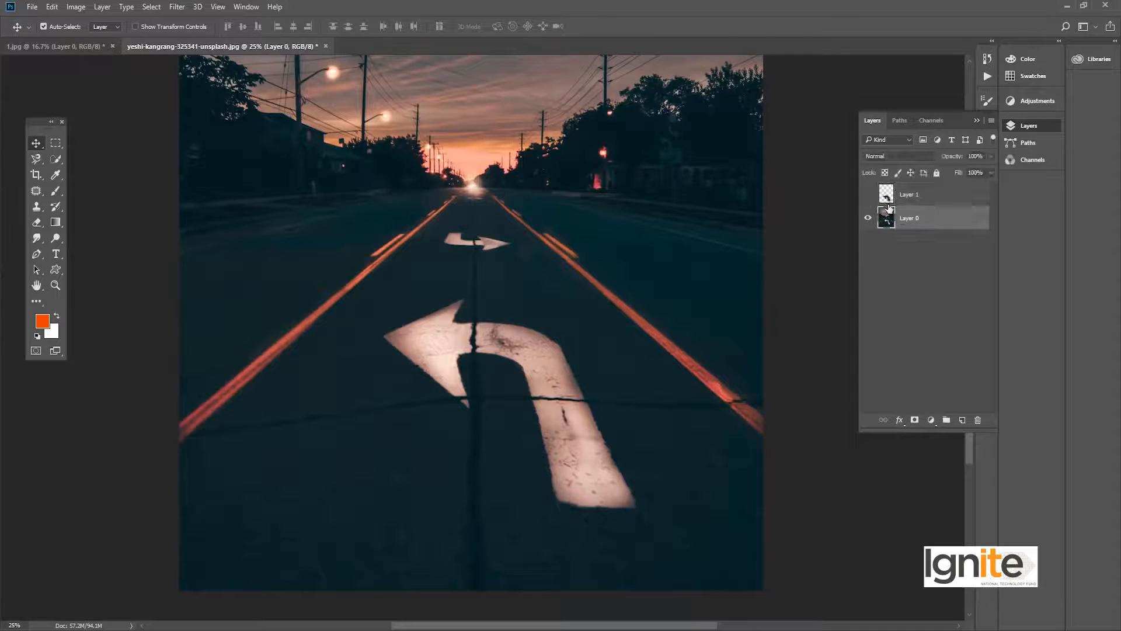
{"action": "left_click", "coordinate": [896, 194]}
{"action": "left_click", "coordinate": [867, 194]}
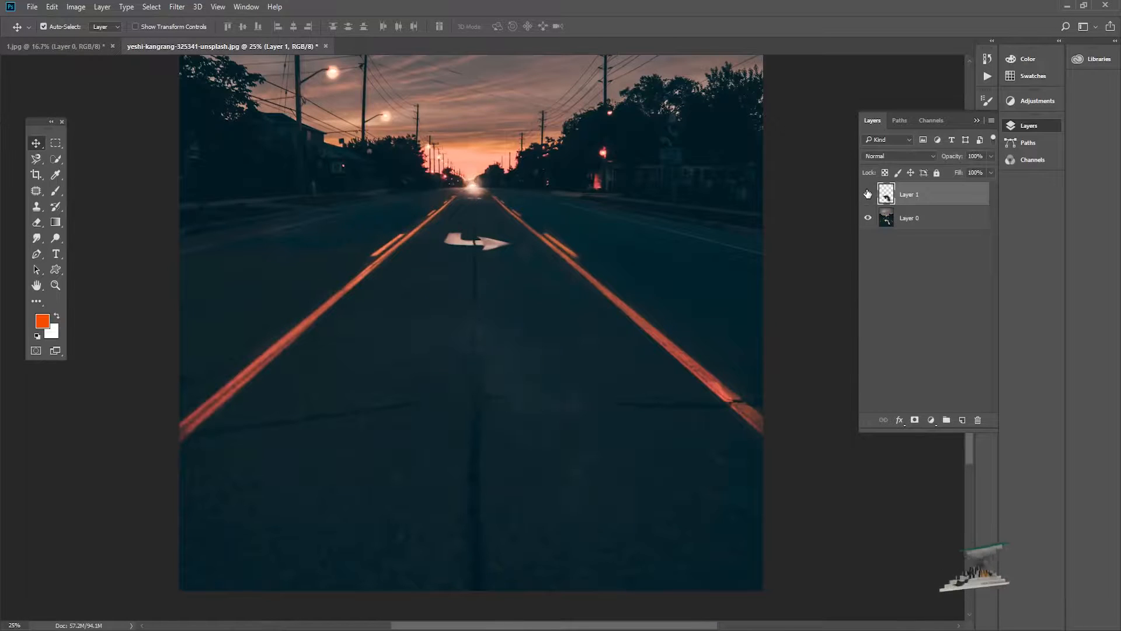
{"action": "key", "text": "ctrl"}
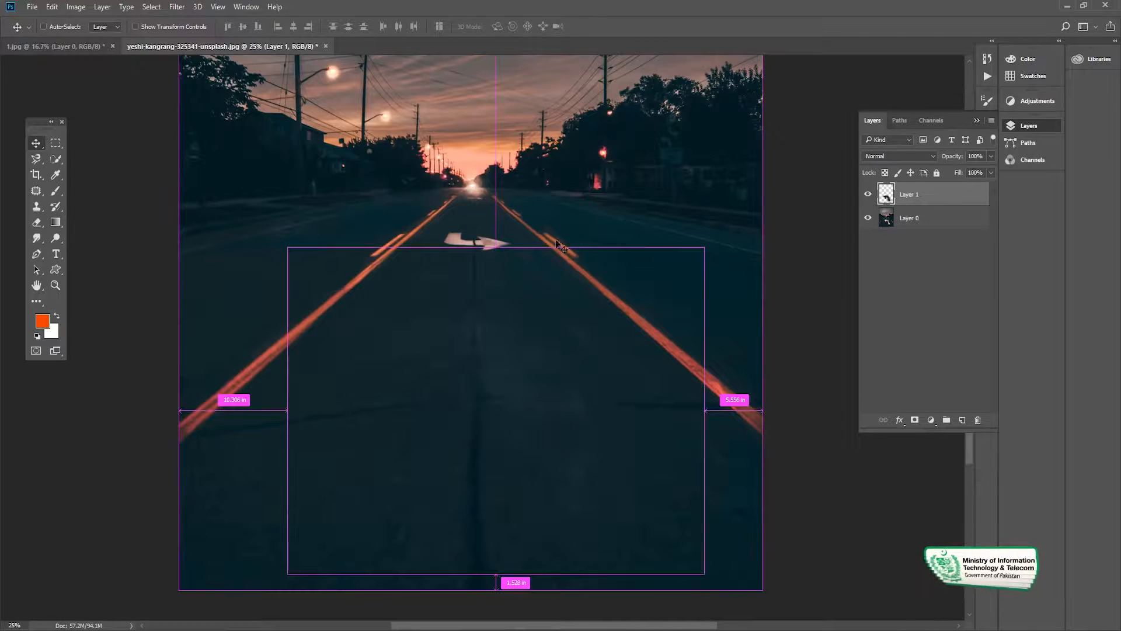
{"action": "key", "text": "ctrl+s"}
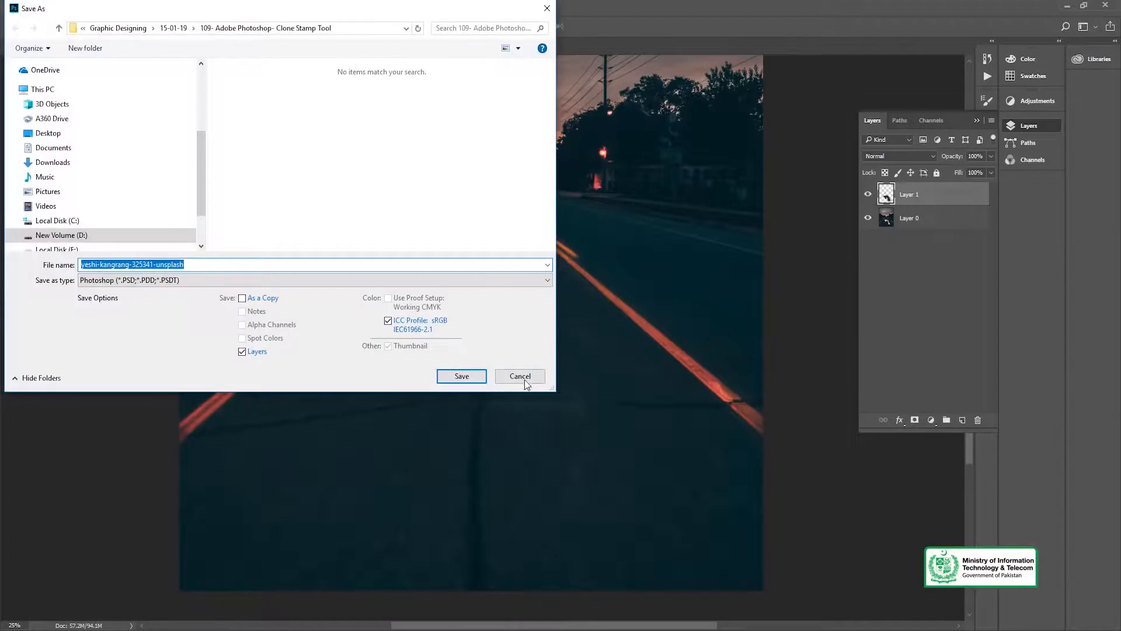
{"action": "left_click", "coordinate": [524, 379]}
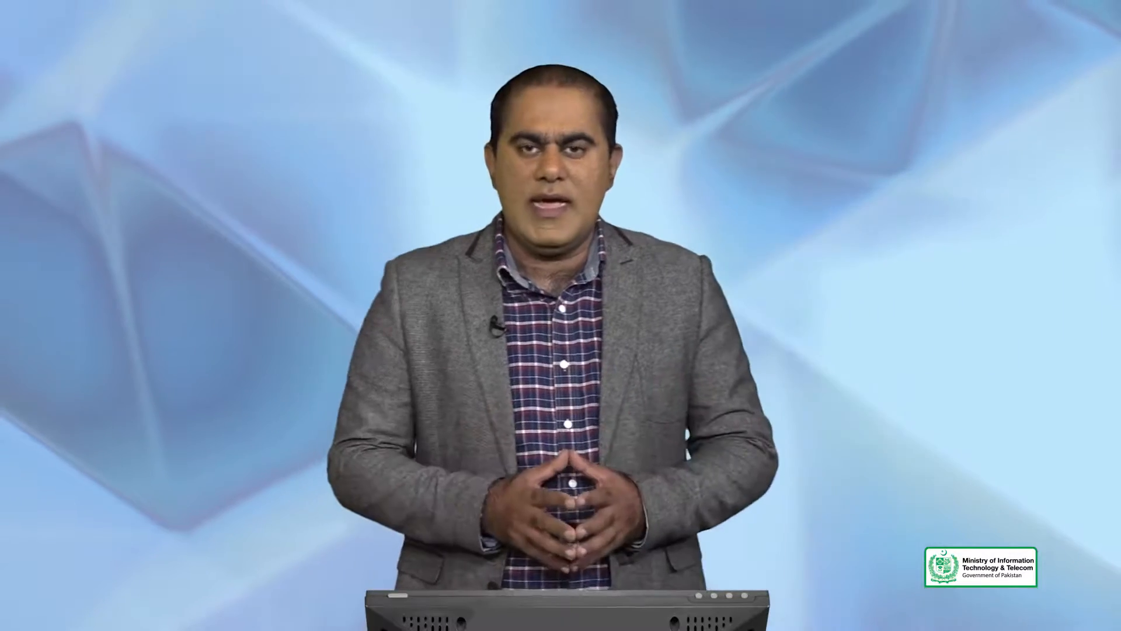